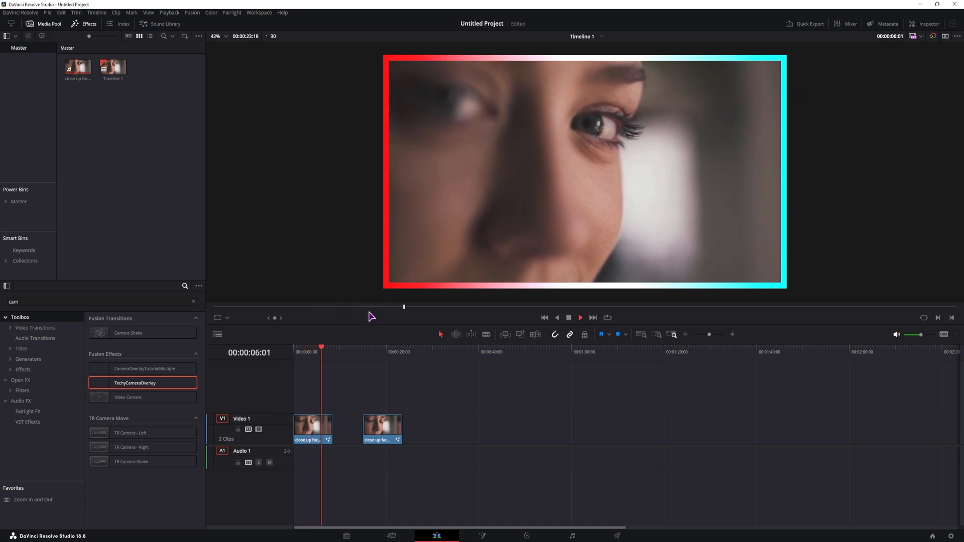
# Create a new Fusion composition in the Master bin and place it on Video 1 after the two existing clips.
pyautogui.click(437, 370)
pyautogui.rightClick(139, 184)
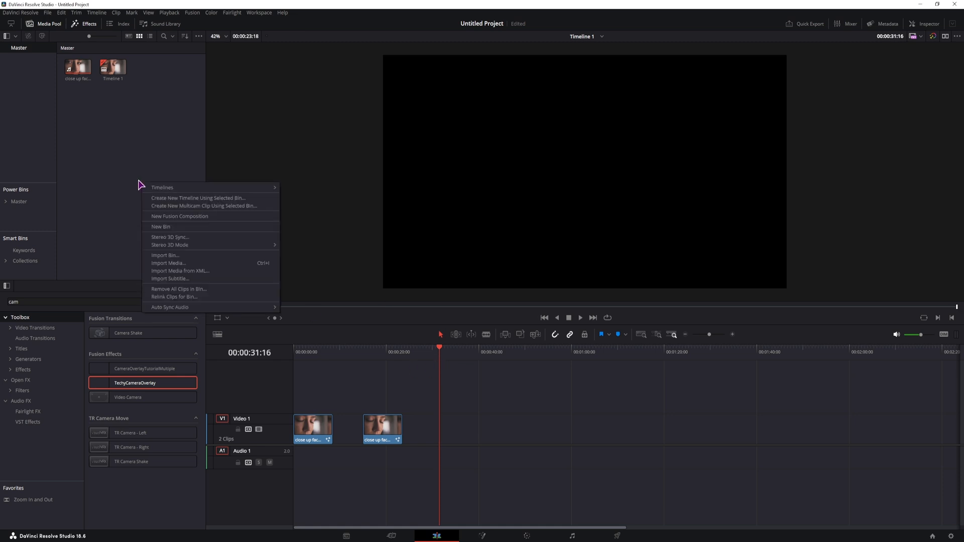
pyautogui.click(169, 216)
pyautogui.click(526, 318)
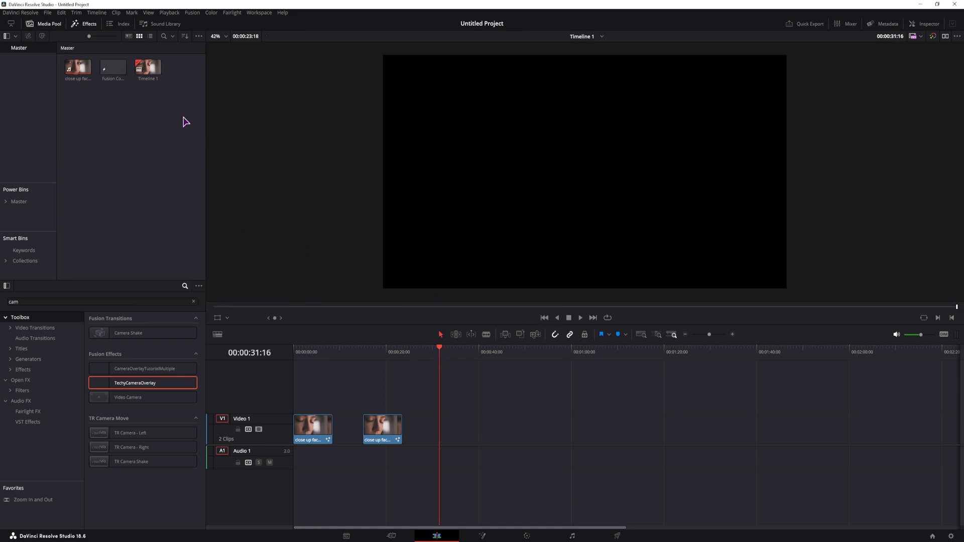
pyautogui.moveTo(113, 67); pyautogui.dragTo(458, 435)
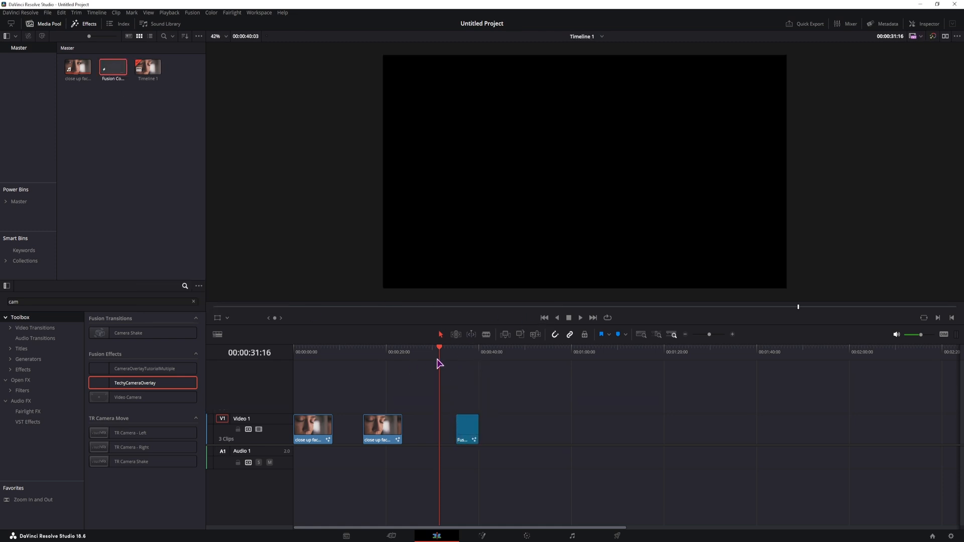
# Change the duration of the Fusion composition clip on the timeline to 20 seconds.
pyautogui.click(442, 351)
pyautogui.click(473, 430)
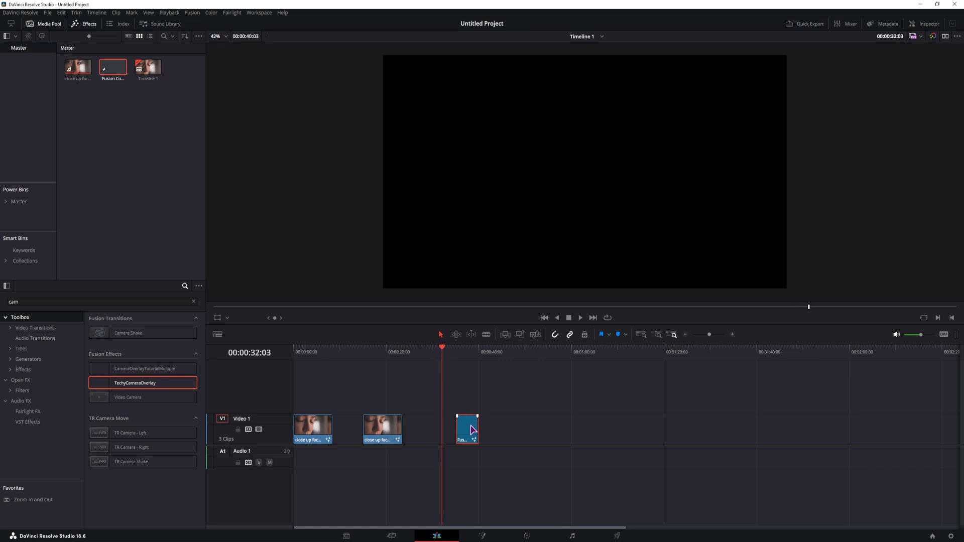
pyautogui.rightClick(469, 434)
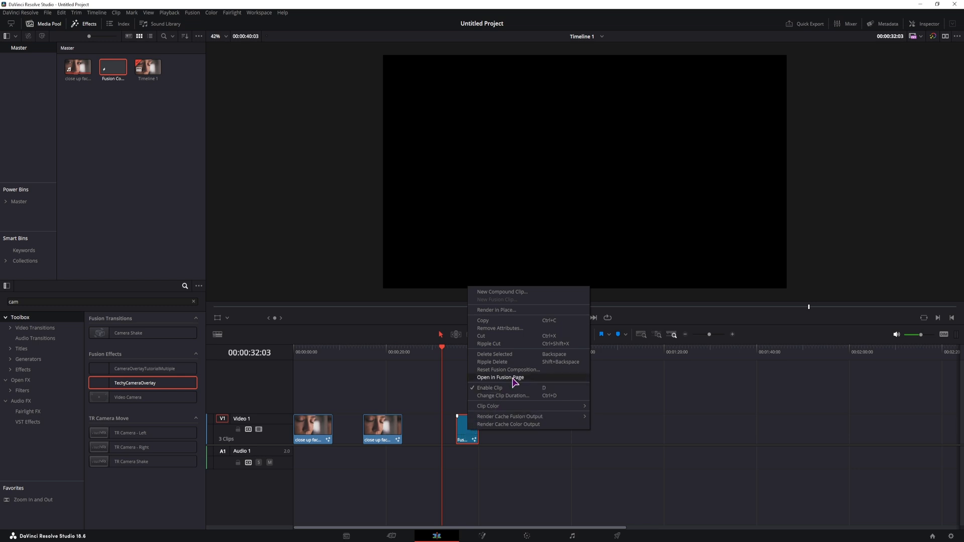
pyautogui.click(502, 396)
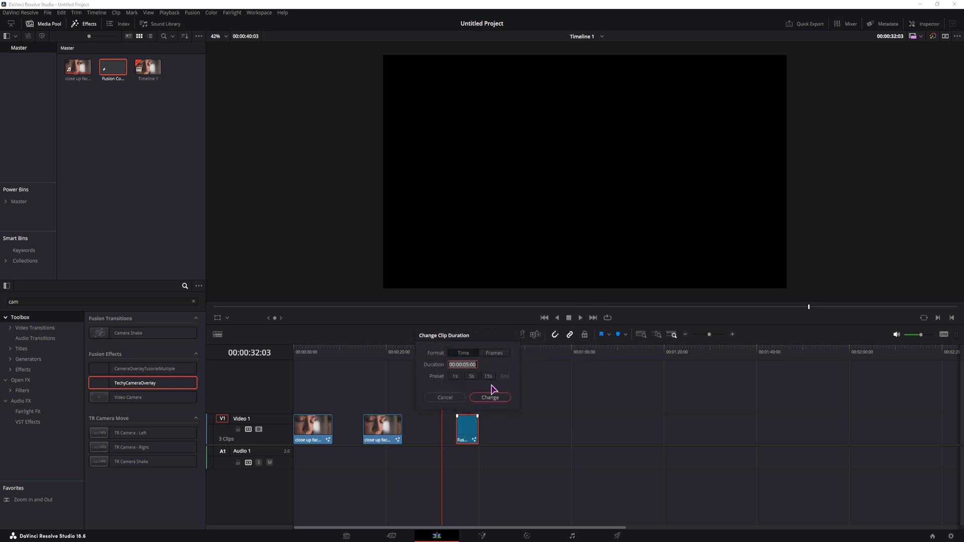
pyautogui.click(466, 364)
pyautogui.click(491, 398)
# Open the composition in Fusion and connect a Background node, masked by a Rectangle, to MediaOut1.
pyautogui.click(472, 387)
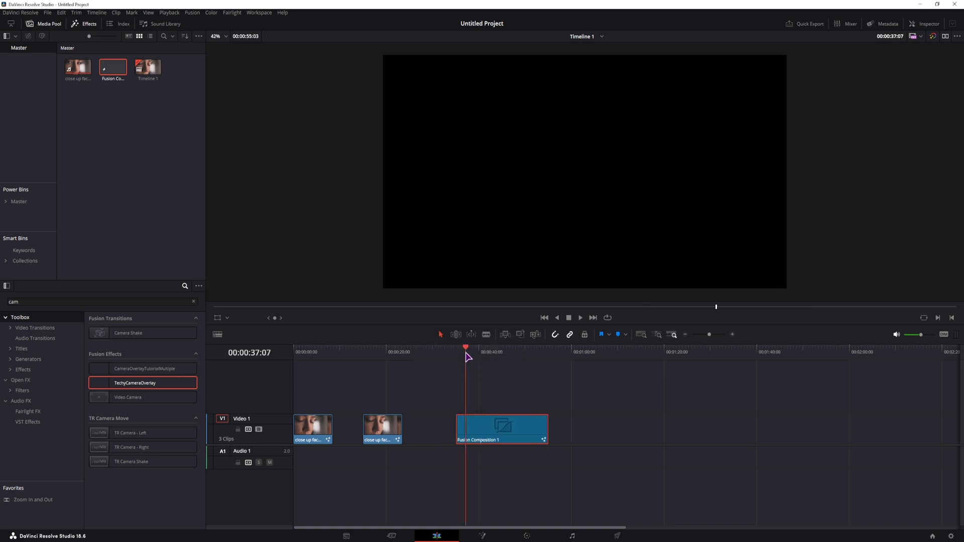
pyautogui.click(482, 536)
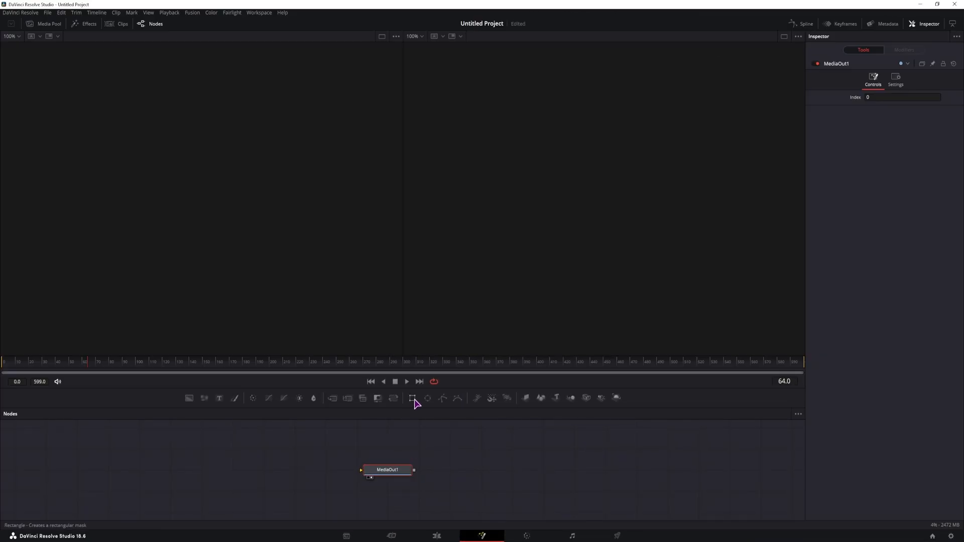
pyautogui.moveTo(413, 399); pyautogui.dragTo(267, 458)
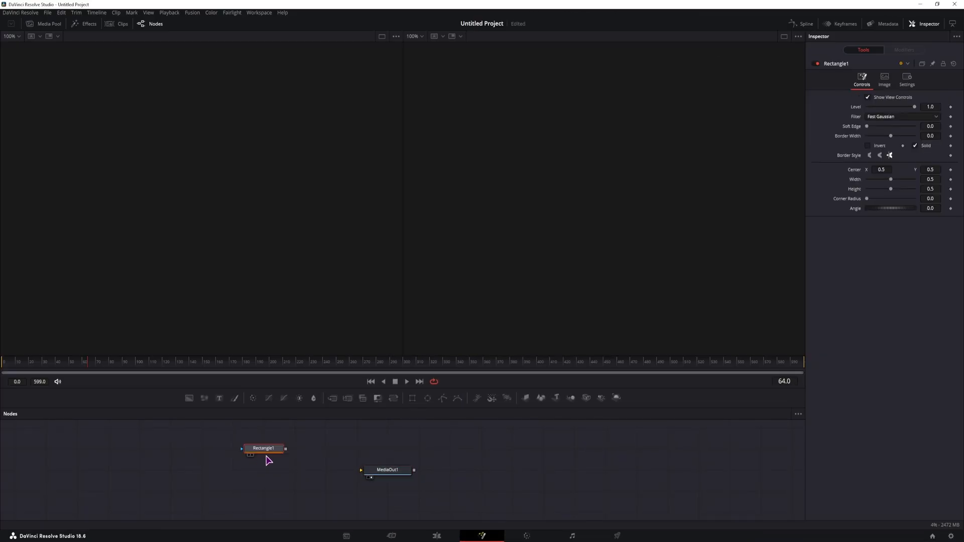
pyautogui.moveTo(189, 398); pyautogui.dragTo(362, 471)
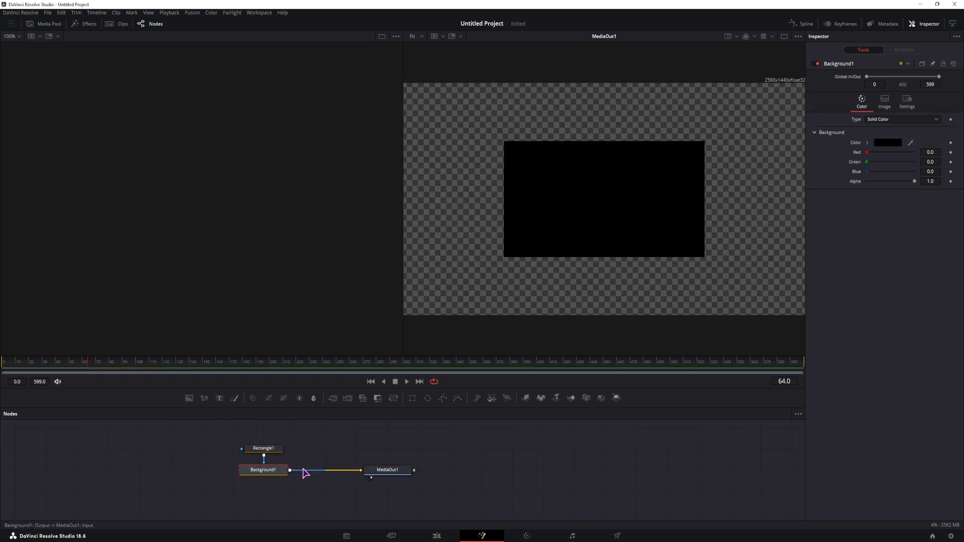
# Turn off Solid on the Rectangle1 mask and set its border width to 0.01.
pyautogui.click(266, 450)
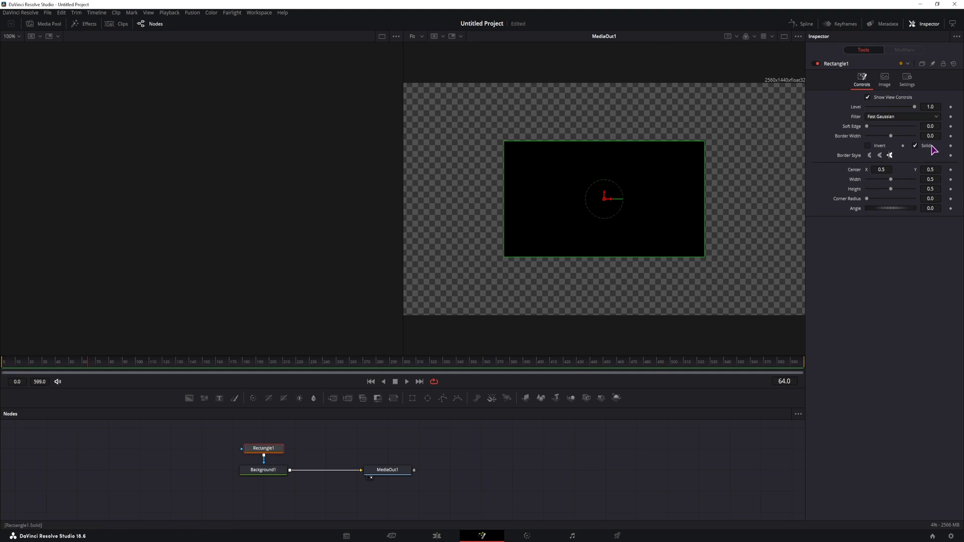
pyautogui.click(915, 146)
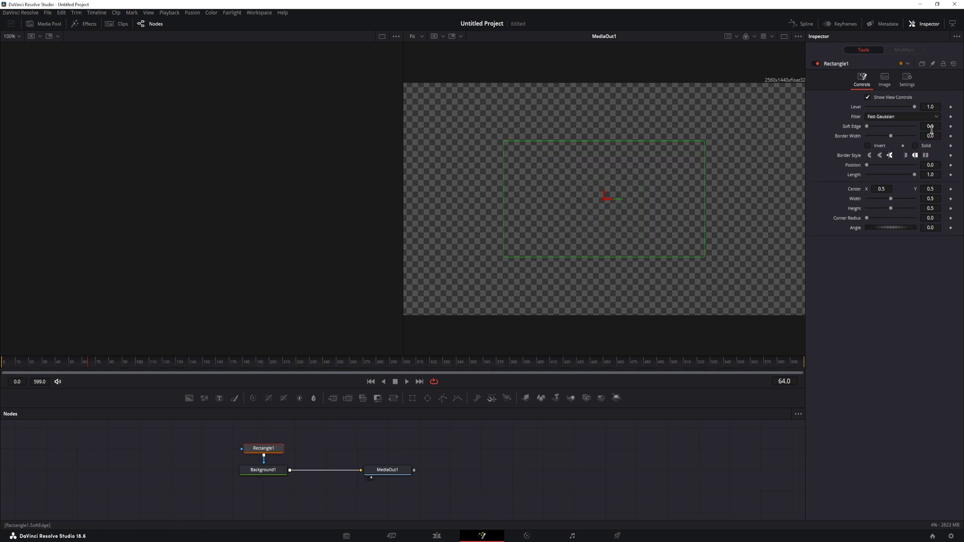
pyautogui.moveTo(931, 135); pyautogui.dragTo(940, 135)
pyautogui.click(561, 428)
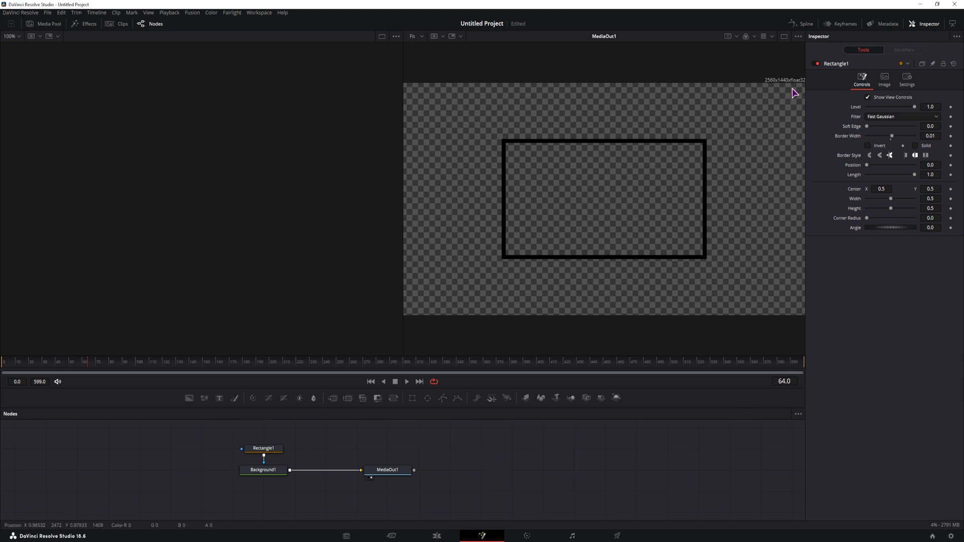
# Set the project's timeline resolution to 1280 x 720 HD 720P and save the project settings.
pyautogui.click(442, 537)
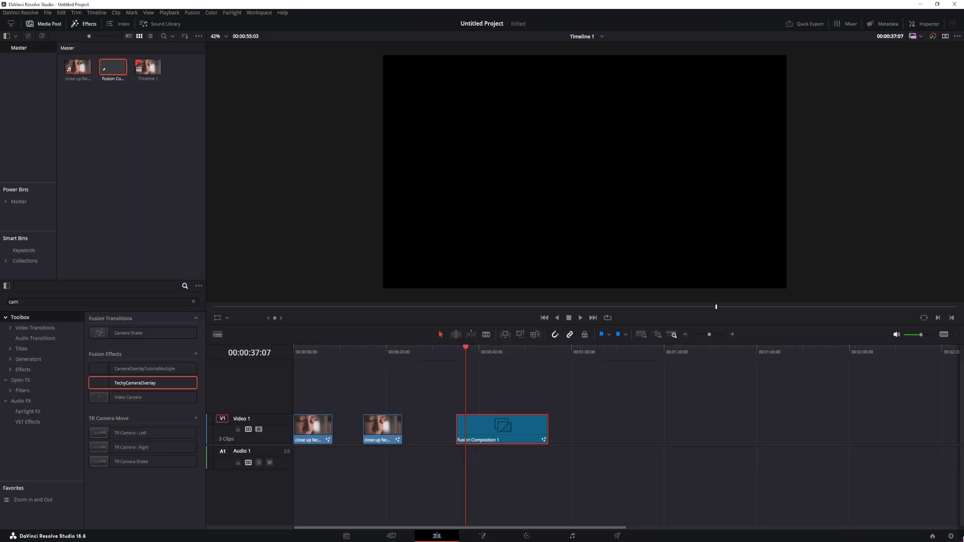
pyautogui.click(950, 536)
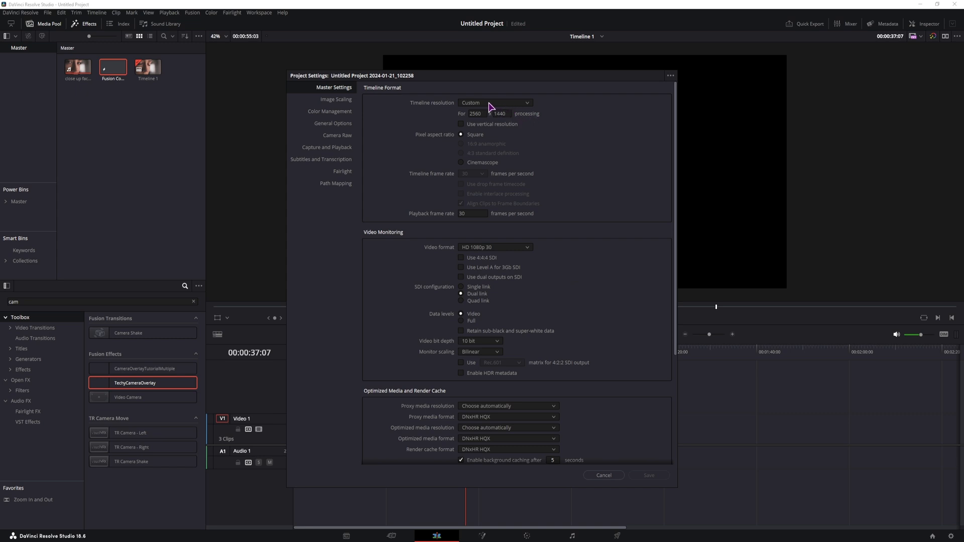
pyautogui.click(502, 104)
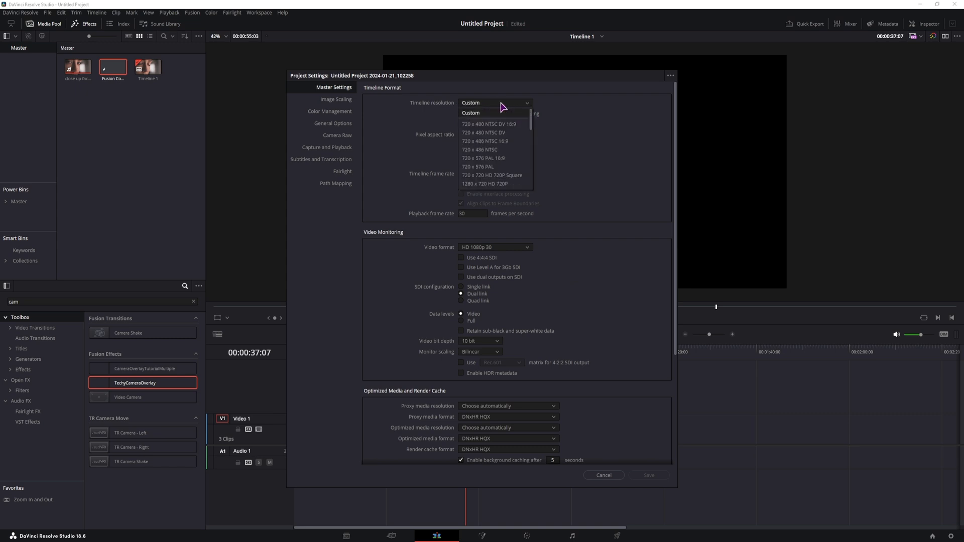
pyautogui.scroll(-1, 532, 123)
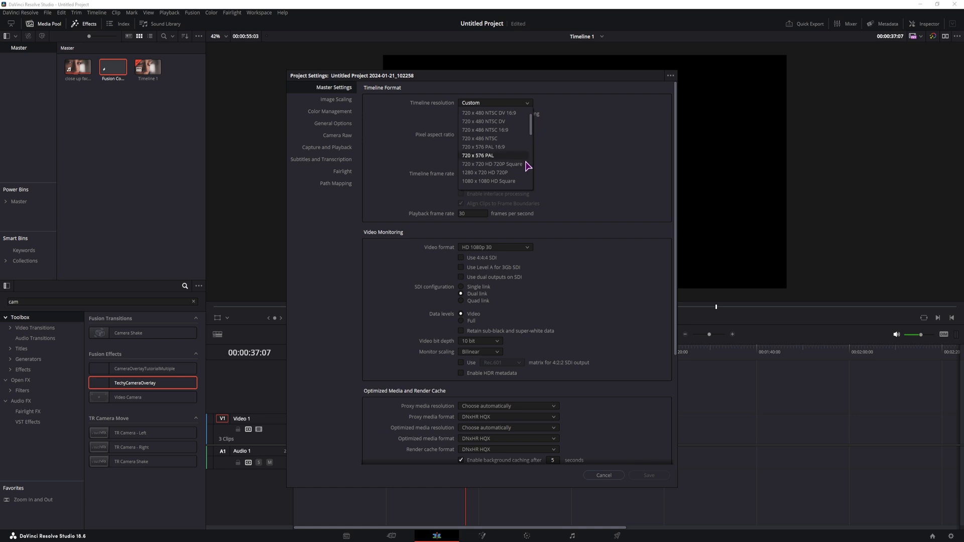
pyautogui.scroll(-5, 482, 178)
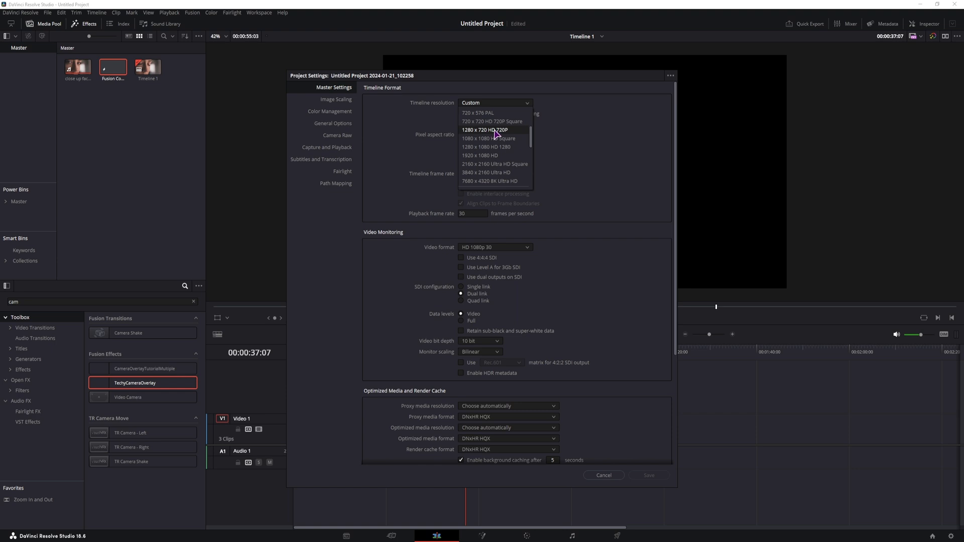
pyautogui.click(496, 132)
pyautogui.click(648, 475)
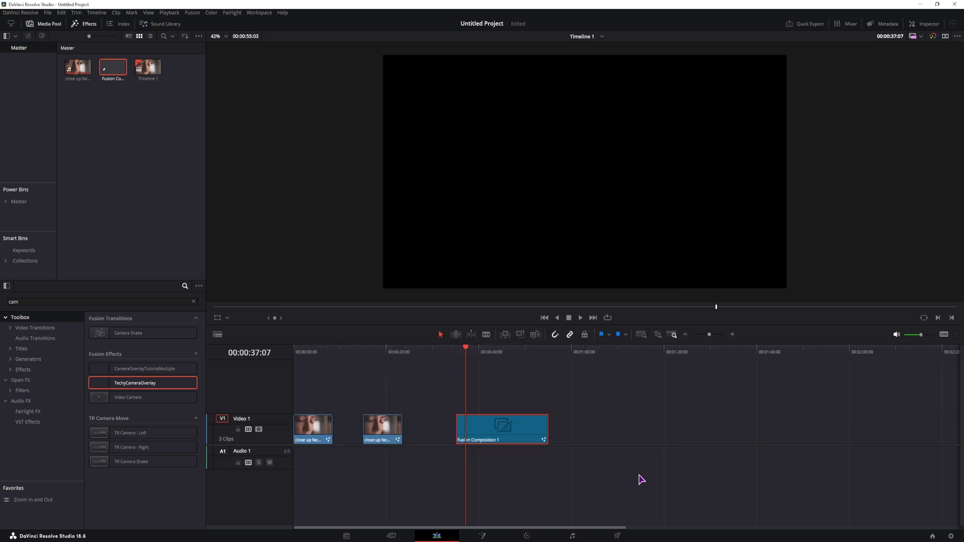
# Return to the Fusion composition and move MediaOut1 farther away from Background1 to make room for more nodes.
pyautogui.click(481, 537)
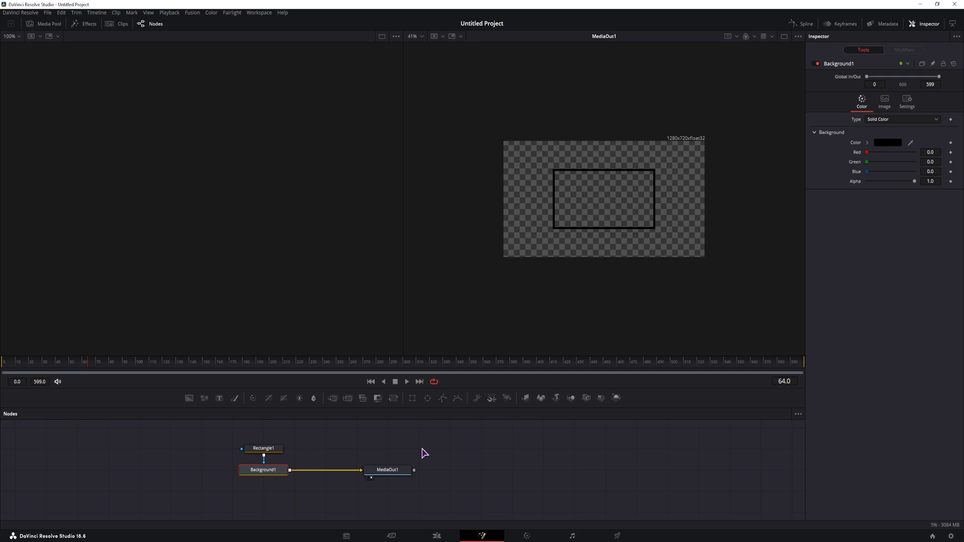
pyautogui.scroll(2, 668, 222)
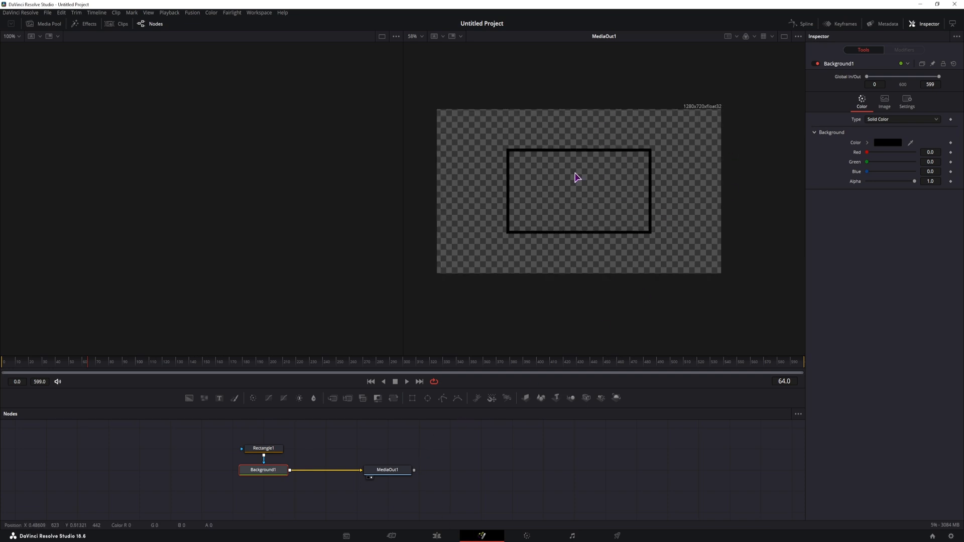
pyautogui.moveTo(578, 177); pyautogui.dragTo(599, 174)
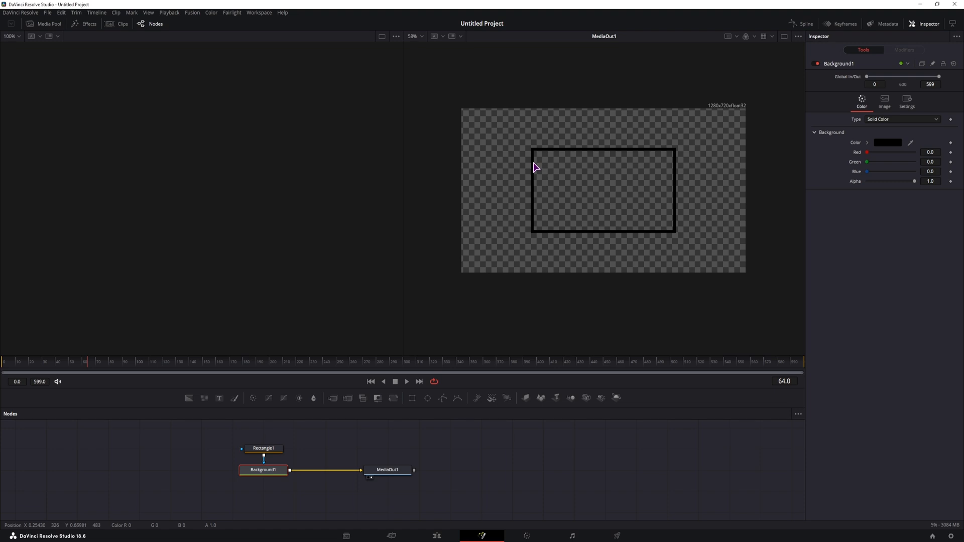
pyautogui.click(389, 472)
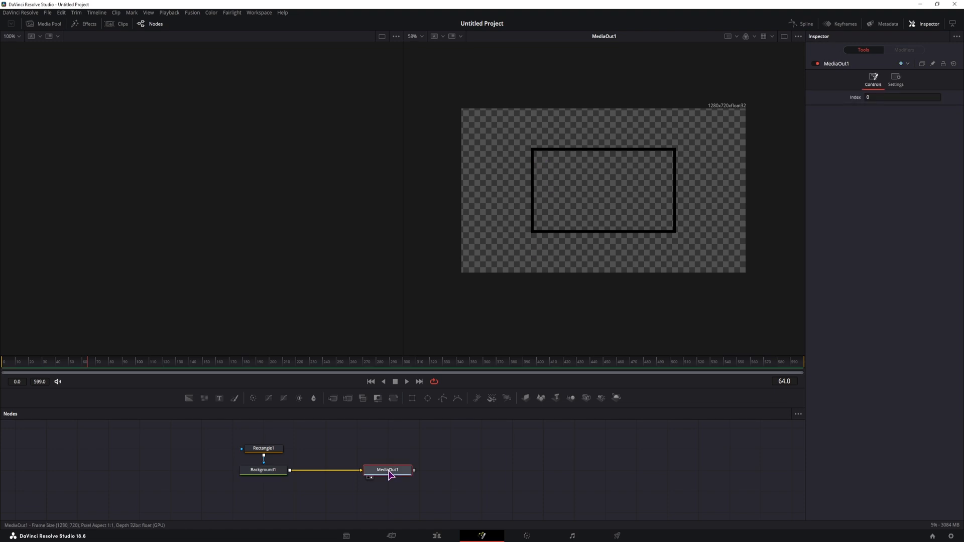
pyautogui.moveTo(391, 471); pyautogui.dragTo(416, 472)
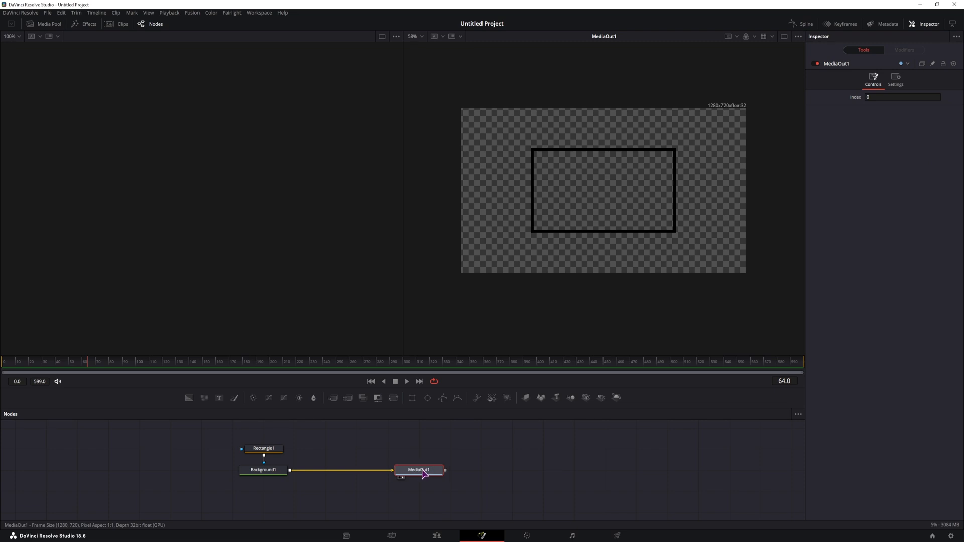
pyautogui.click(371, 457)
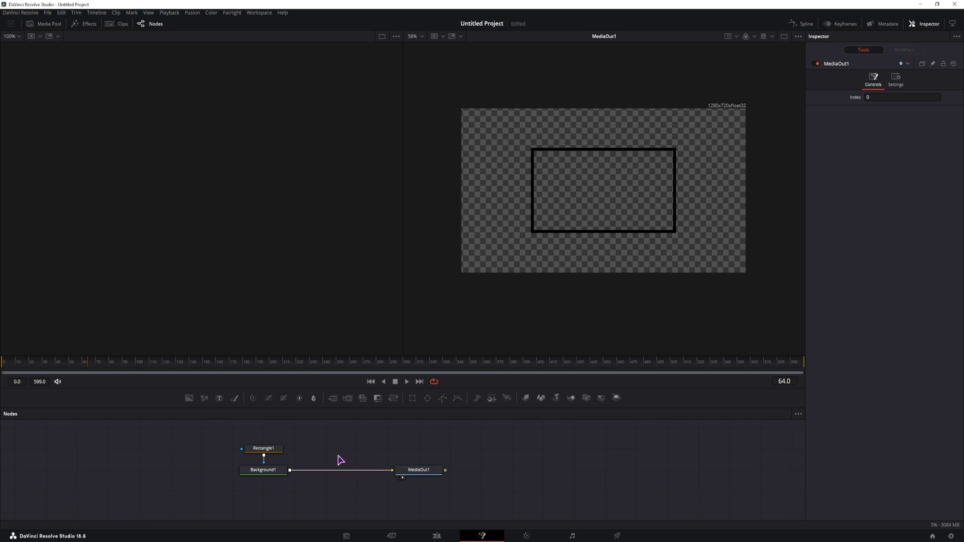
# Try the Gradient fill type on Background1, and return it to Solid Color.
pyautogui.click(266, 471)
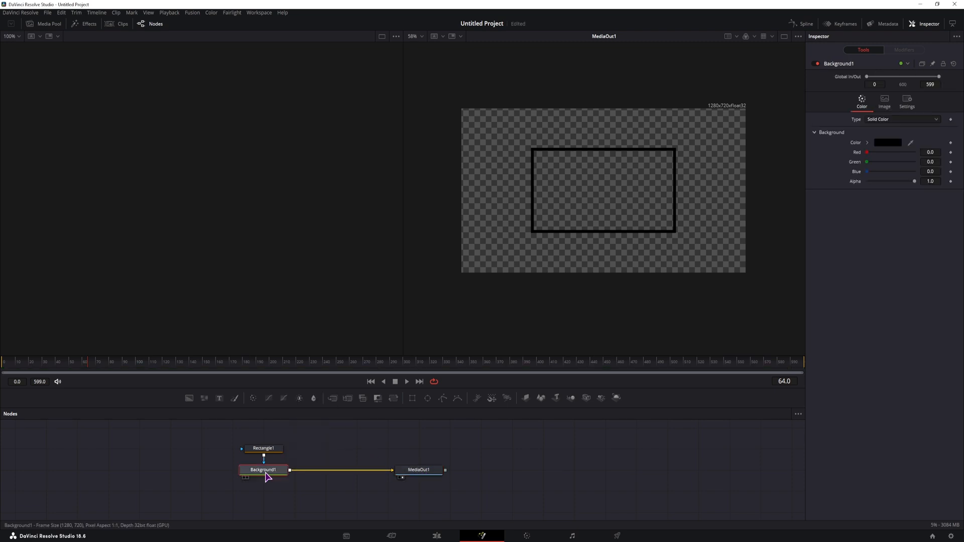
pyautogui.click(888, 121)
pyautogui.click(896, 167)
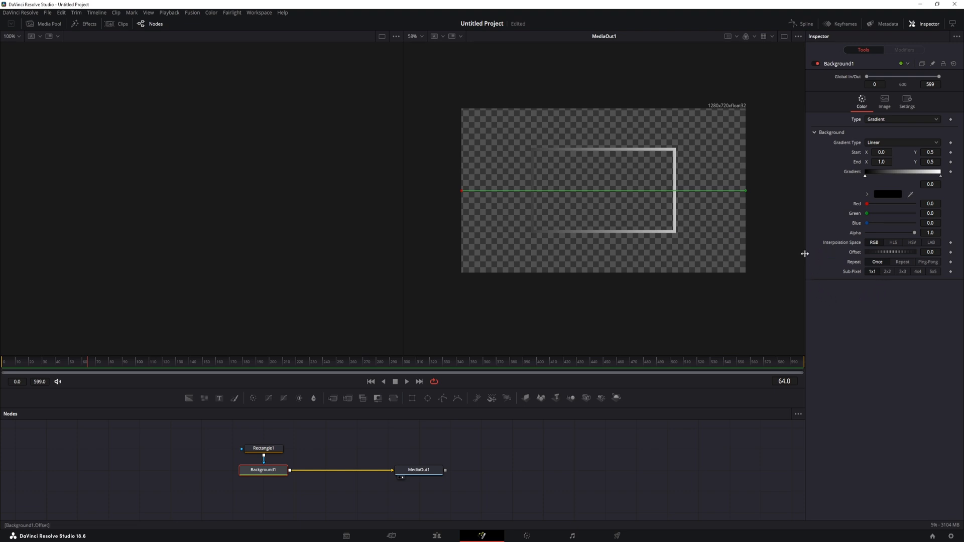
pyautogui.click(899, 123)
pyautogui.click(892, 129)
# Set Background1's colour to white with red, green and blue at 1.0, and set Rectangle1's border width to 0.005.
pyautogui.moveTo(867, 152); pyautogui.dragTo(932, 155)
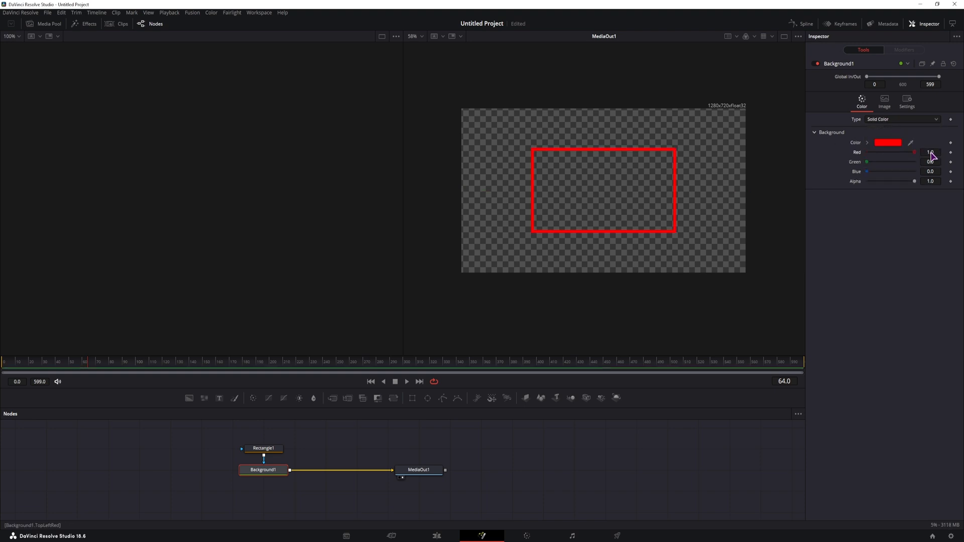
pyautogui.moveTo(867, 162); pyautogui.dragTo(945, 173)
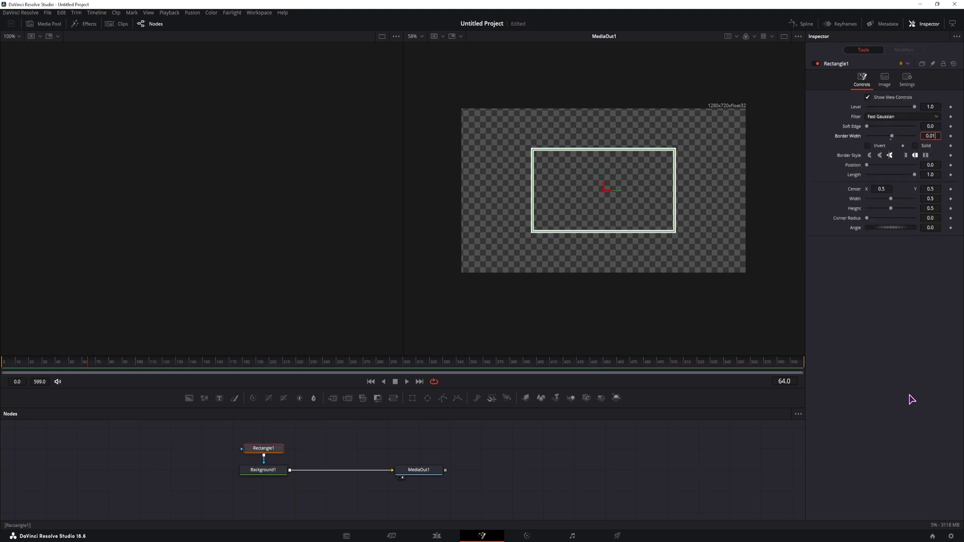
pyautogui.press('Return')
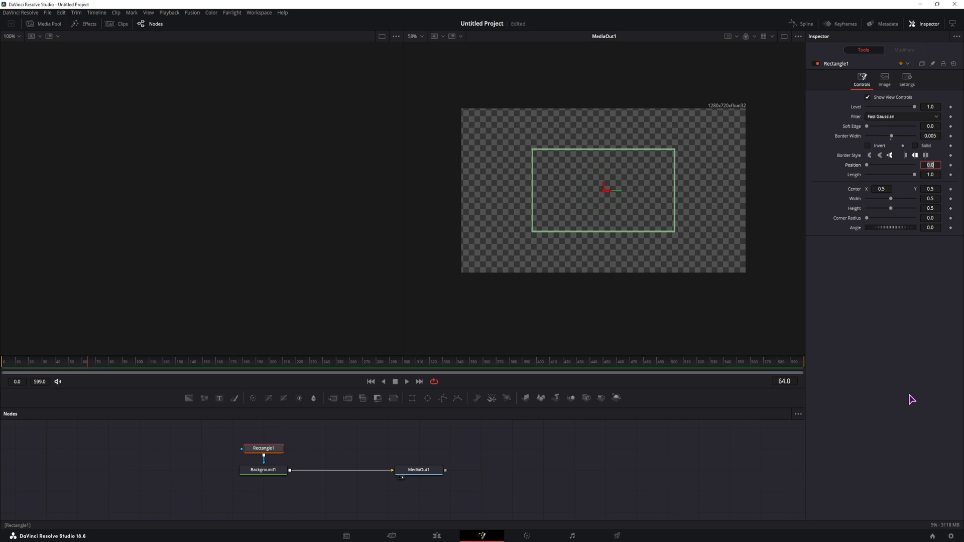
# Duplicate the Background1 and Rectangle1 pair and merge the copy over the original Background1.
pyautogui.click(598, 477)
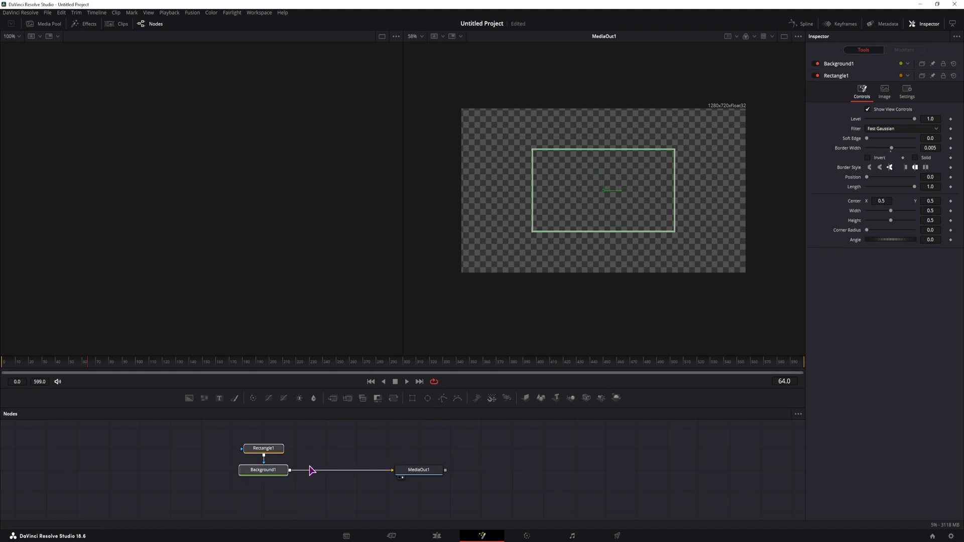
pyautogui.click(322, 458)
pyautogui.hotkey('ctrl', 'v')
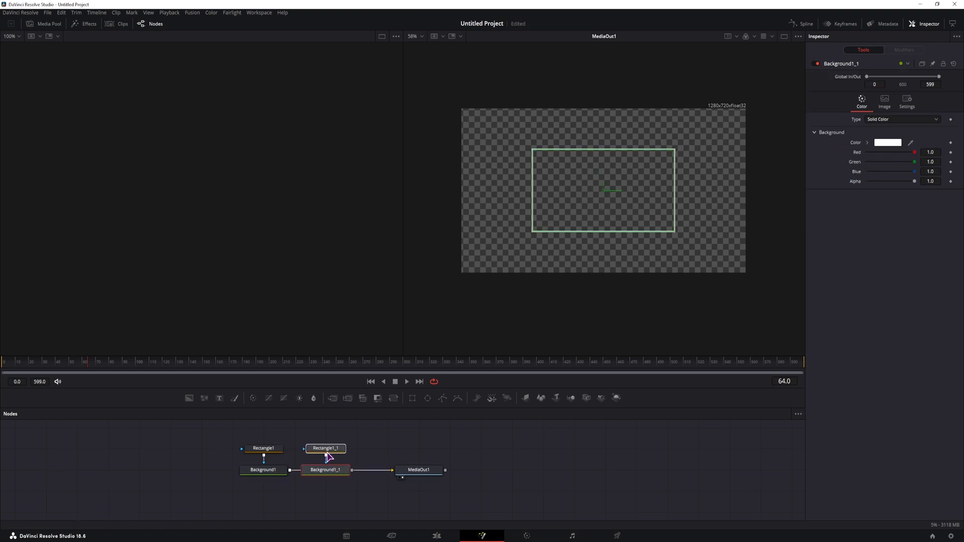
pyautogui.moveTo(351, 449); pyautogui.dragTo(290, 470)
# Enlarge the Rectangle1_1 mask to a width of 0.52 and a height of 0.53 so it surrounds the inner outline.
pyautogui.click(326, 427)
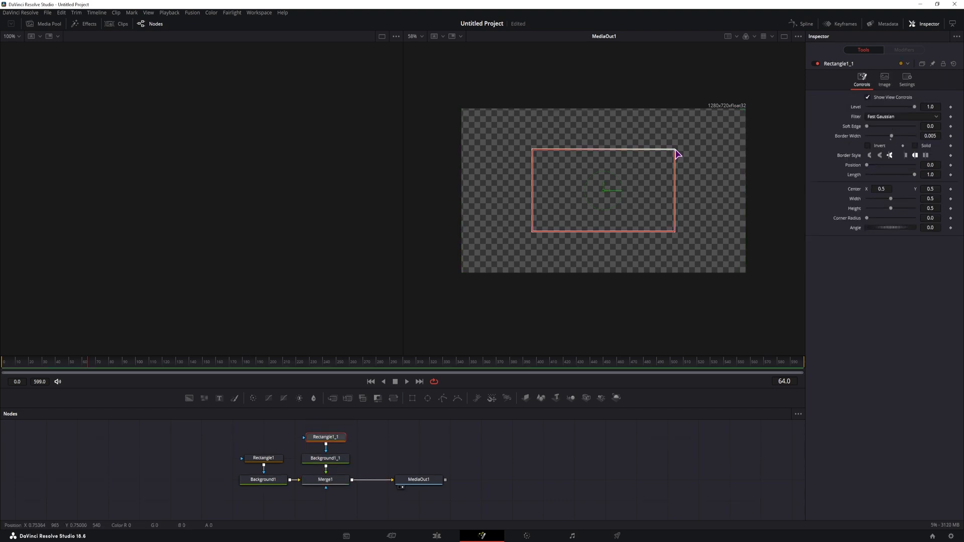
pyautogui.moveTo(674, 149); pyautogui.dragTo(678, 147)
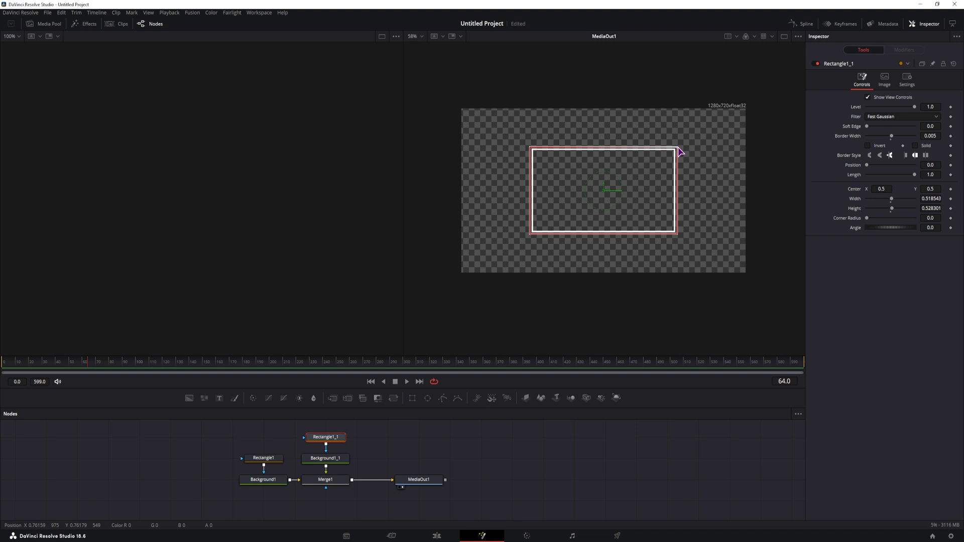
pyautogui.click(935, 197)
pyautogui.write('0.')
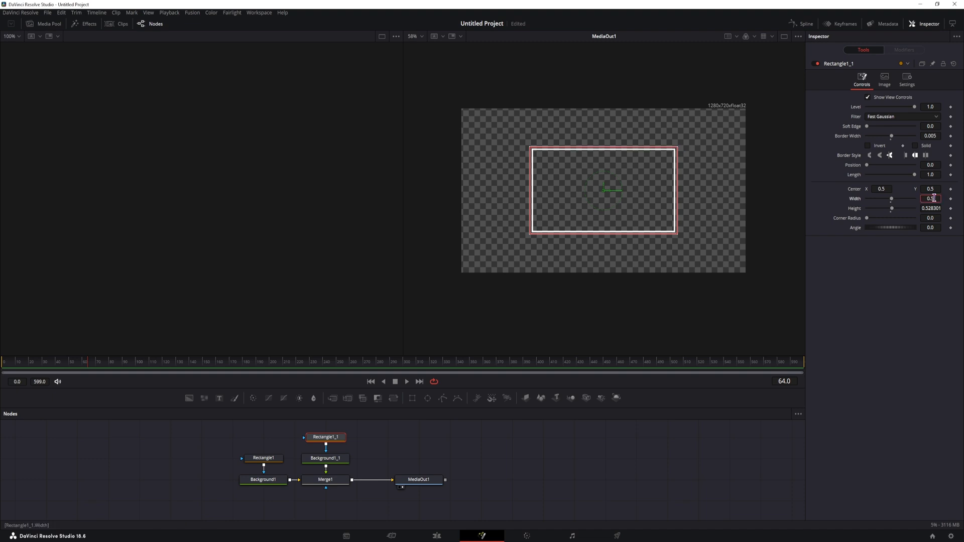
pyautogui.write('52')
pyautogui.press('Tab')
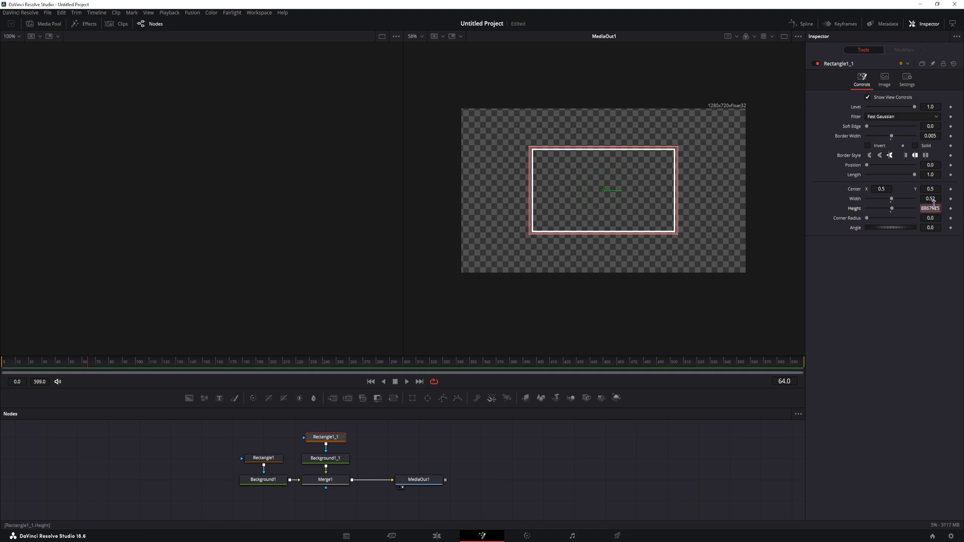
pyautogui.write('0.52')
pyautogui.press('Return')
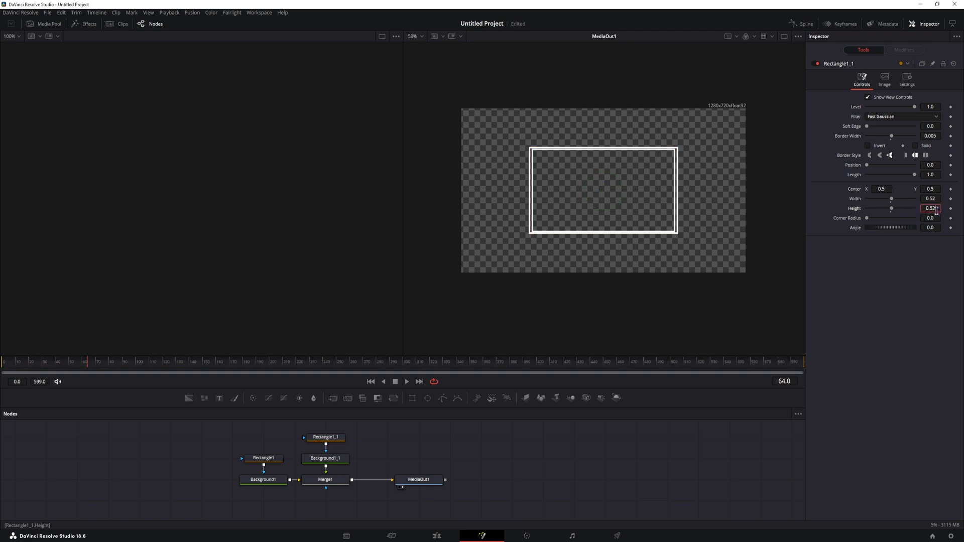
pyautogui.press('Tab')
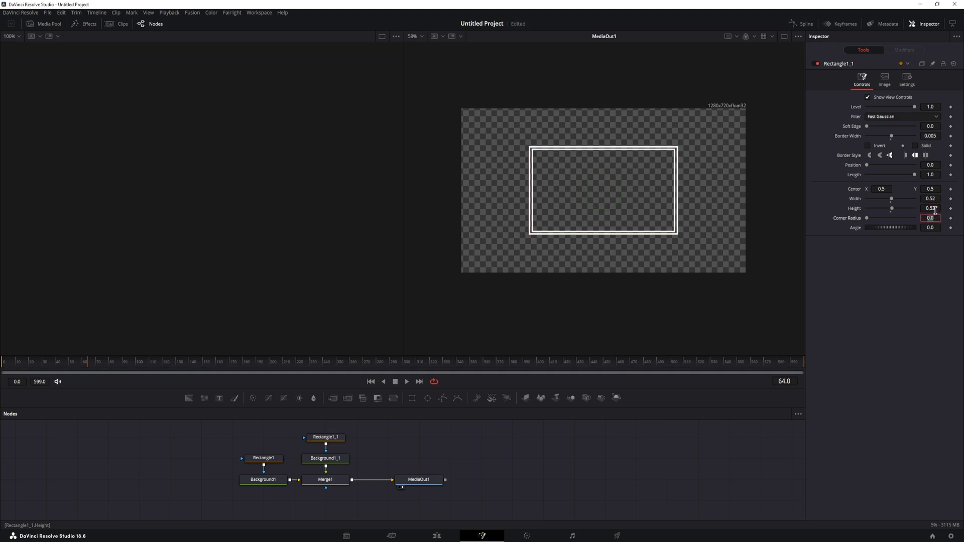
# Set Rectangle1_1's border width to 0.0025 and reduce its length to 0.175.
pyautogui.click(934, 135)
pyautogui.write('2')
pyautogui.press('Tab')
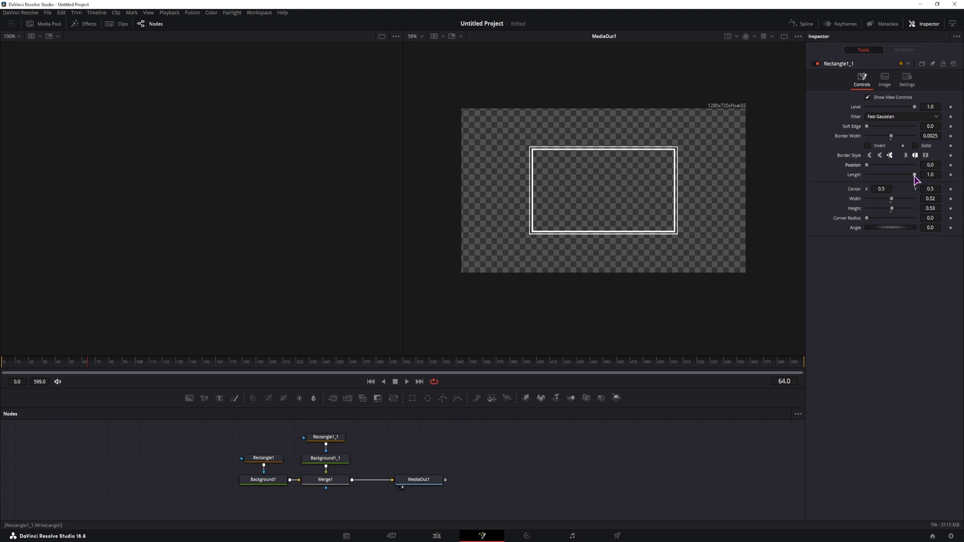
pyautogui.moveTo(915, 176)
pyautogui.mouseDown()
pyautogui.moveTo(875, 183)
pyautogui.moveTo(871, 166)
pyautogui.moveTo(921, 172)
pyautogui.mouseUp()
# Keyframe Rectangle1_1's Position from 0.0 at frame 0 to 1.0 at frame 599, and play back the animation.
pyautogui.moveTo(30, 363); pyautogui.dragTo(6, 363)
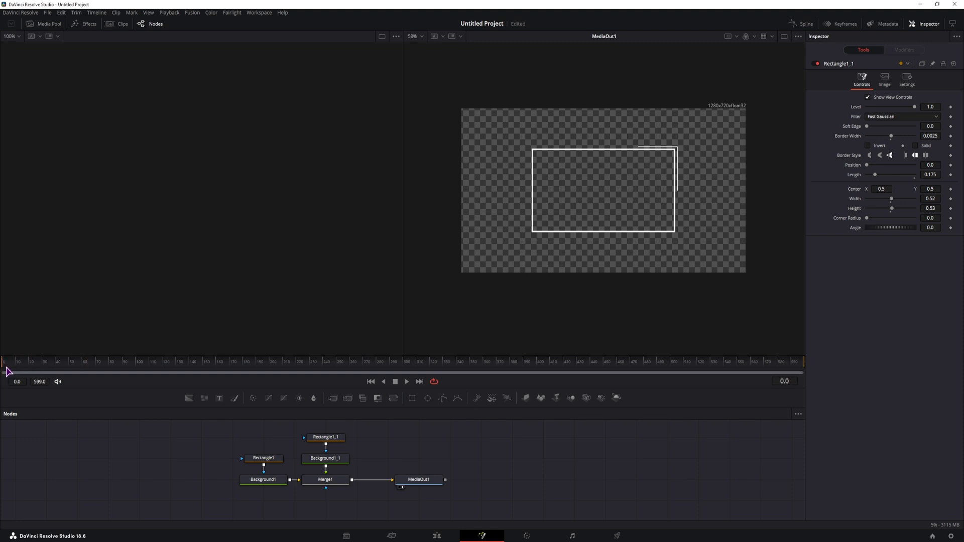
pyautogui.click(951, 165)
pyautogui.moveTo(689, 364); pyautogui.dragTo(805, 365)
pyautogui.moveTo(869, 169); pyautogui.dragTo(929, 170)
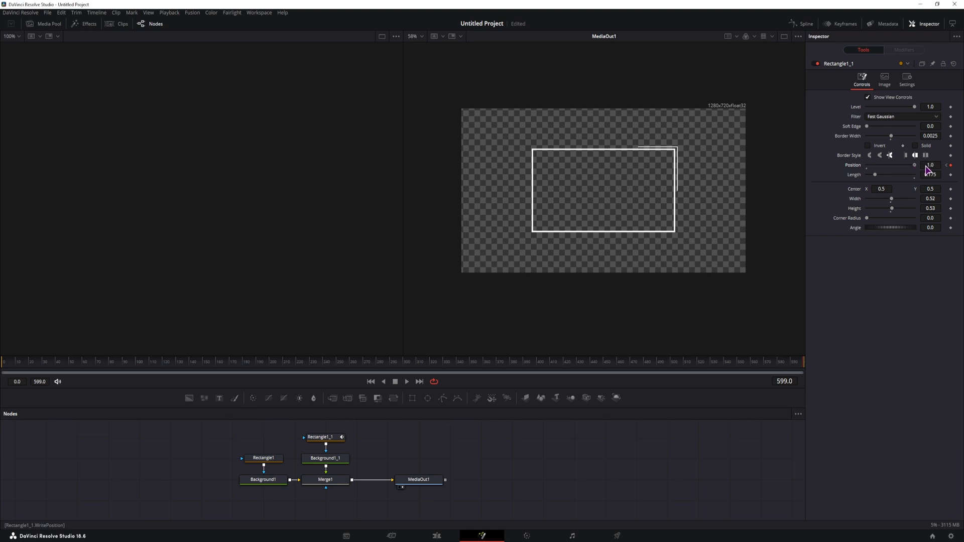
pyautogui.click(22, 364)
pyautogui.press('space')
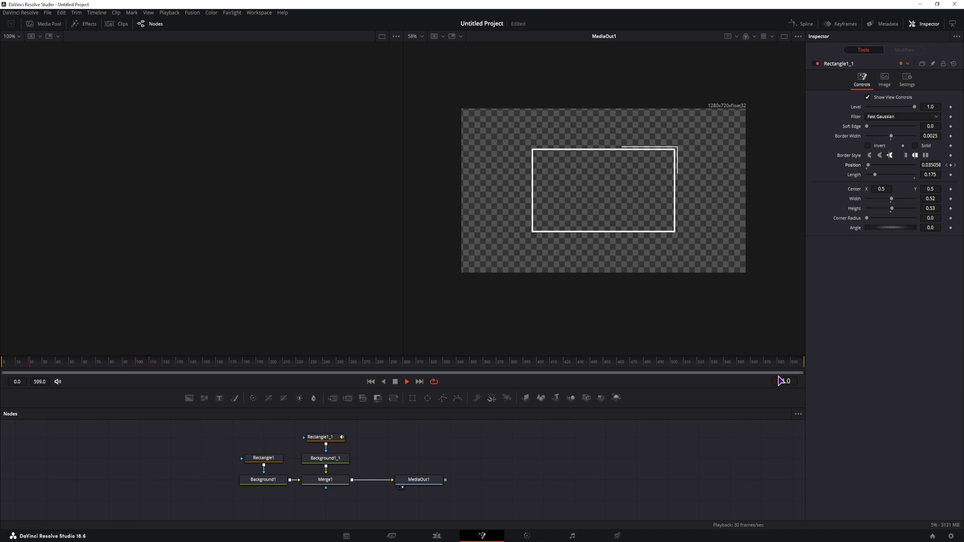
pyautogui.click(784, 361)
pyautogui.press('space')
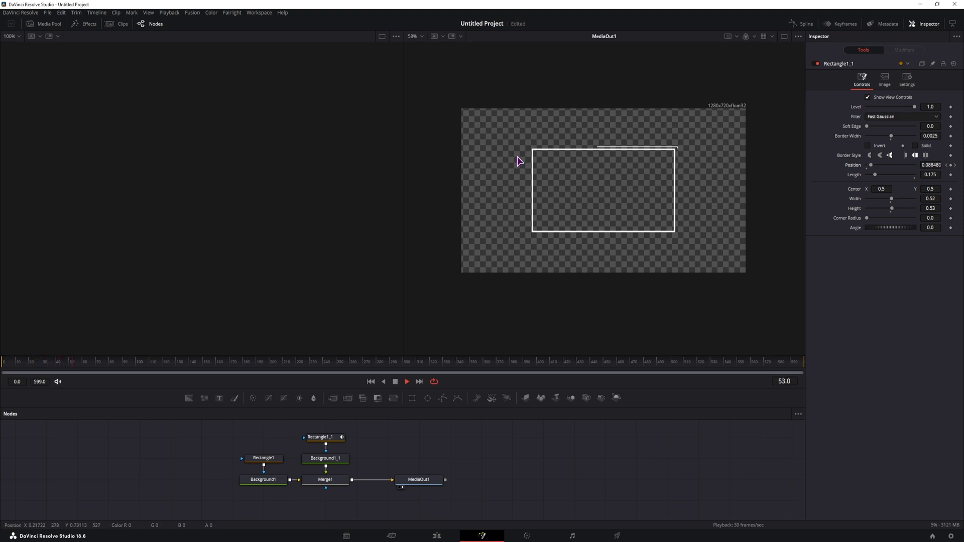
pyautogui.press('space')
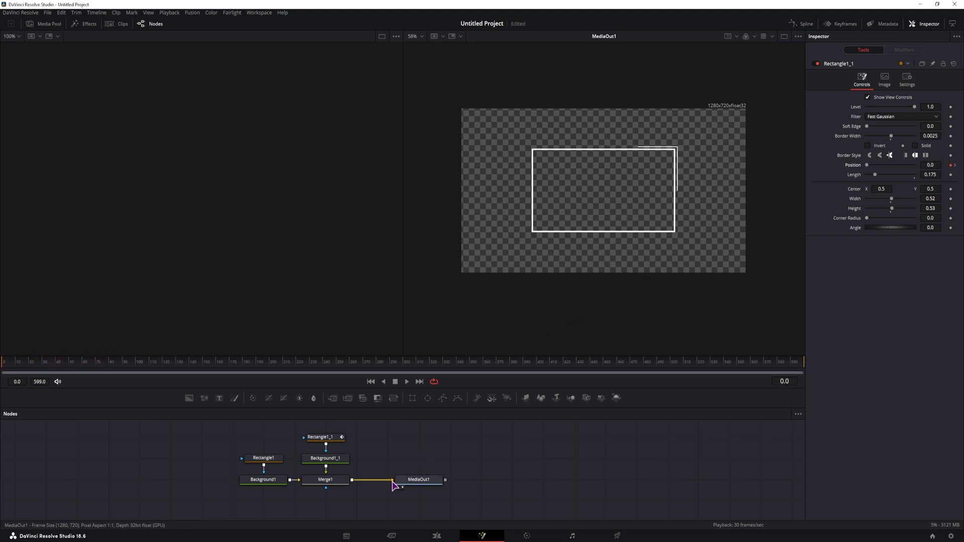
# Move Rectangle1_1 and Background1_1 farther from Merge1 and insert a Mirrors node between Background1_1 and Merge1.
pyautogui.moveTo(367, 466); pyautogui.dragTo(342, 458)
pyautogui.rightClick(379, 458)
pyautogui.click(343, 461)
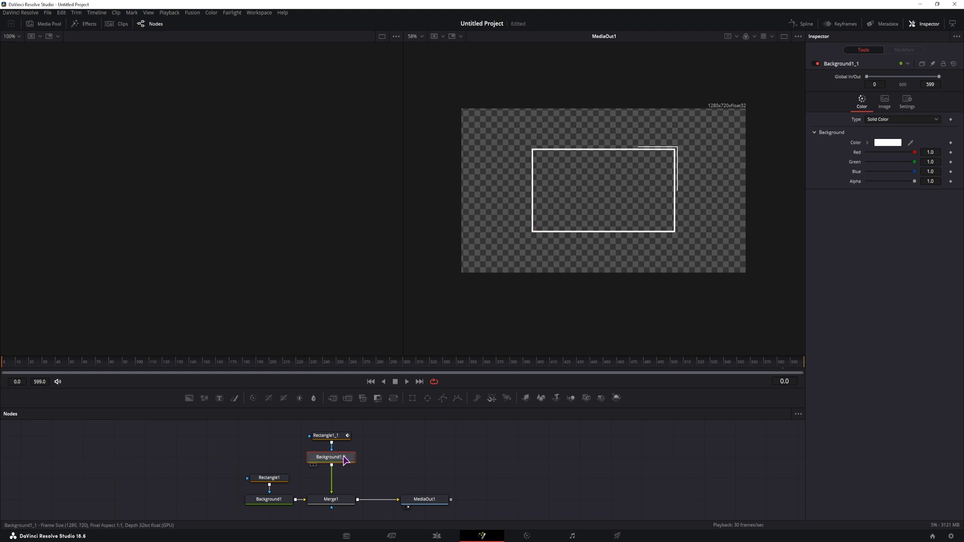
pyautogui.hotkey('shift', 'space')
pyautogui.write('mirr')
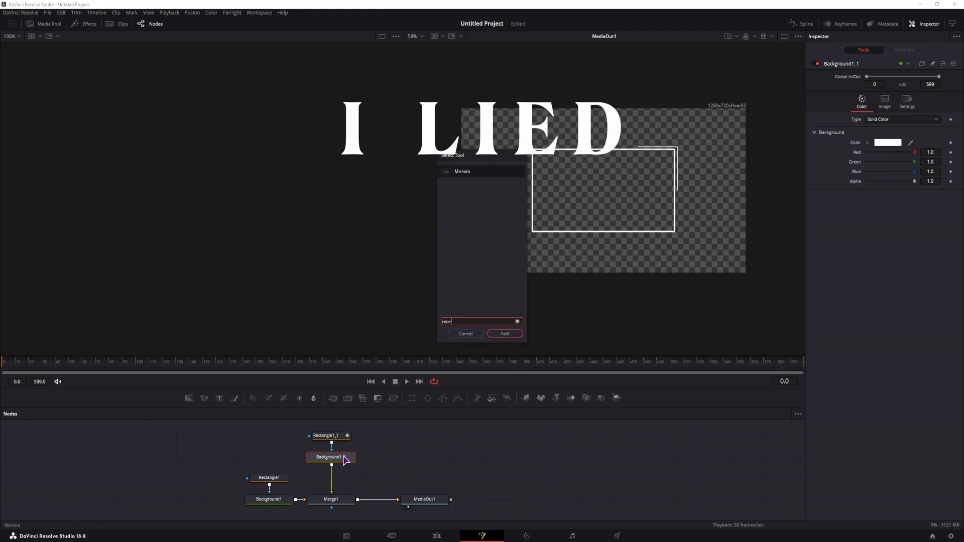
pyautogui.press('Return')
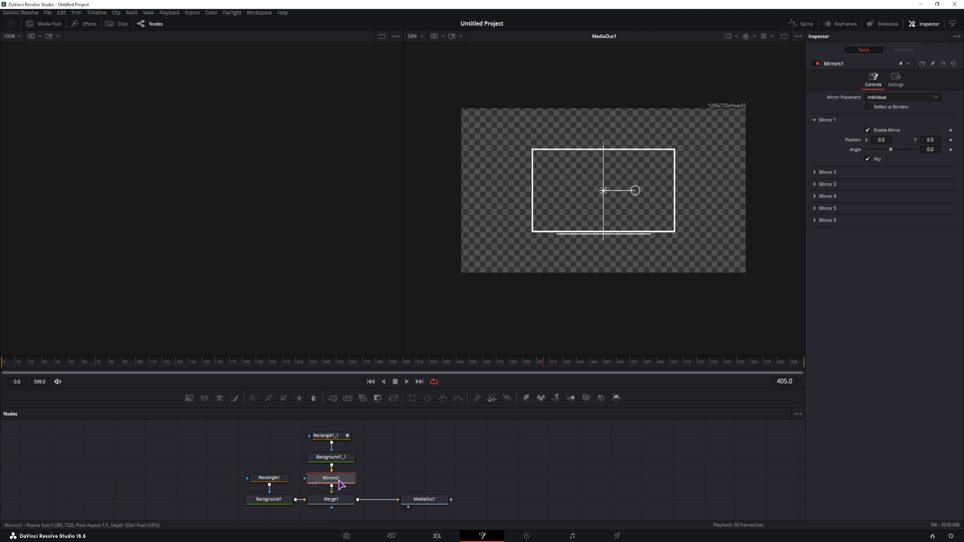
# Detach Mirrors1 from the flow, add a Transform node fed by Background1_1, and merge it in between Merge1 and MediaOut1.
pyautogui.moveTo(340, 484); pyautogui.dragTo(558, 483)
pyautogui.click(395, 469)
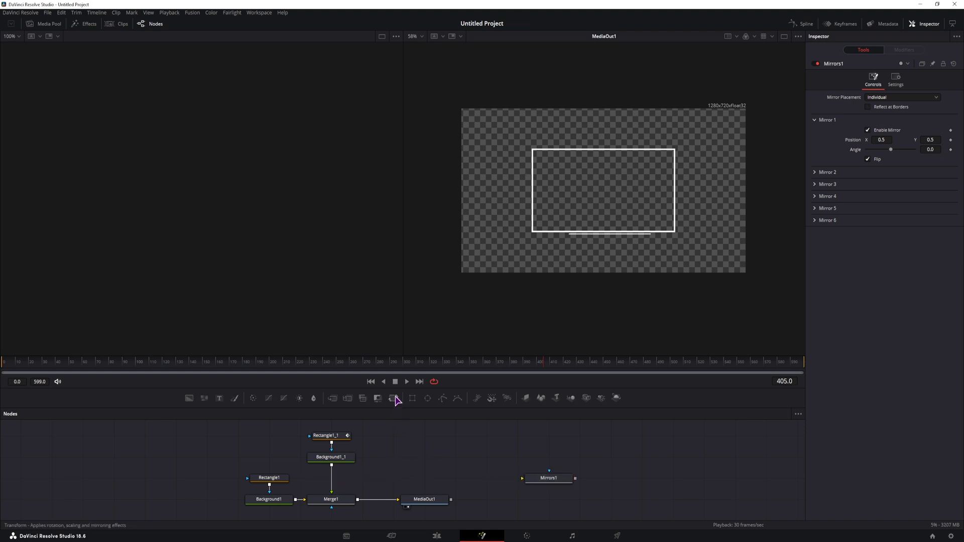
pyautogui.moveTo(397, 400); pyautogui.dragTo(398, 460)
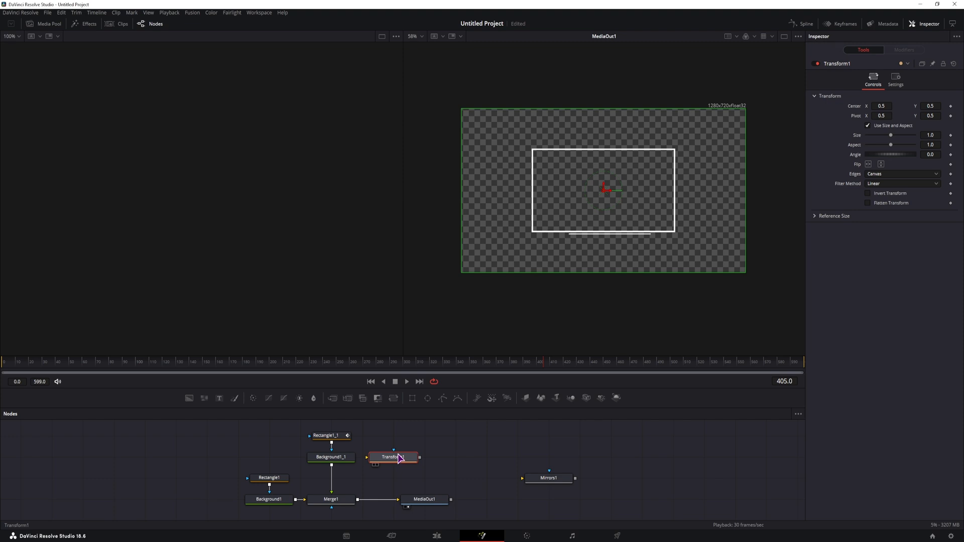
pyautogui.moveTo(331, 465); pyautogui.dragTo(358, 500)
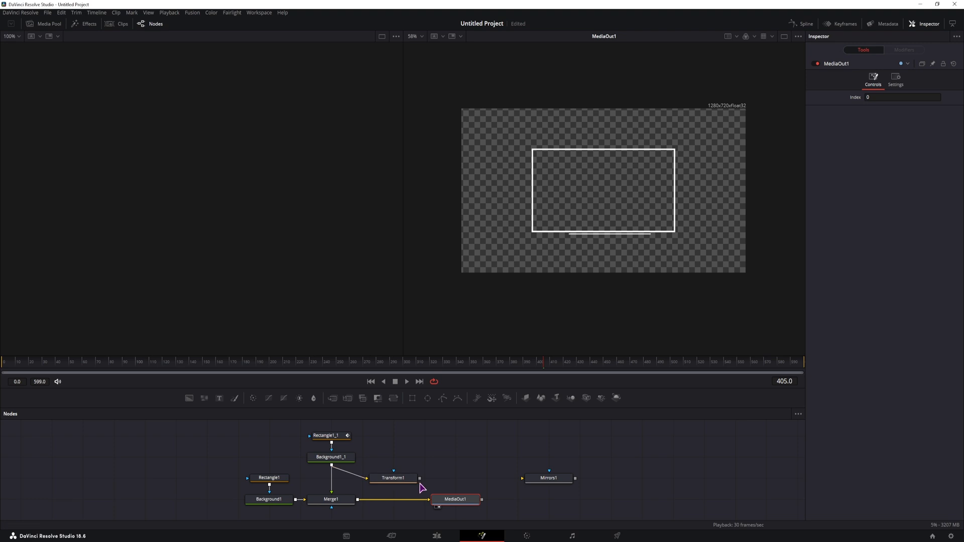
pyautogui.click(88, 365)
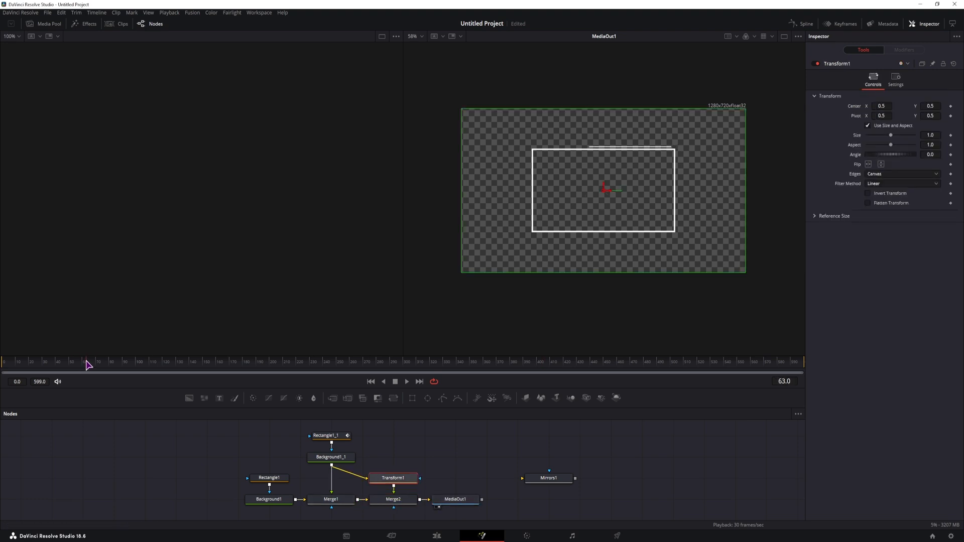
# Flip Transform1 both horizontally and vertically, and play the animation from the first frame.
pyautogui.click(881, 164)
pyautogui.moveTo(11, 366); pyautogui.dragTo(1, 366)
pyautogui.press('space')
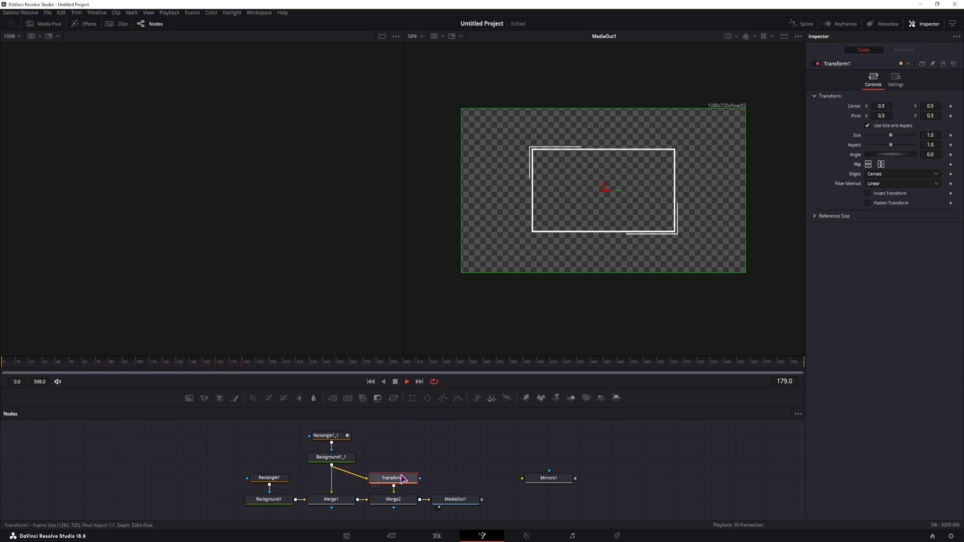
# Relocate Merge2 between Background1_1 and Merge1 so it combines Background1_1 with Transform1, and arrange these nodes clearly.
pyautogui.moveTo(401, 481); pyautogui.dragTo(401, 460)
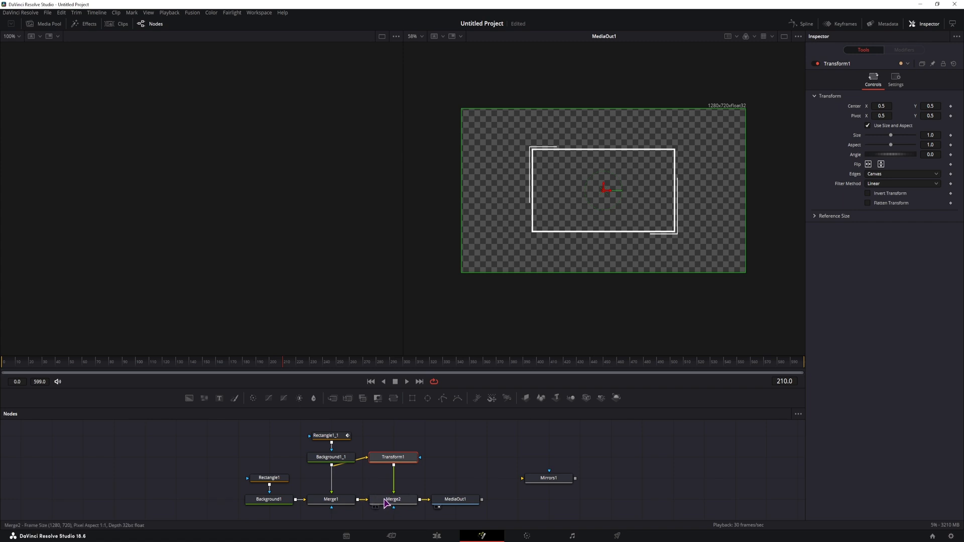
pyautogui.moveTo(386, 503); pyautogui.dragTo(334, 484)
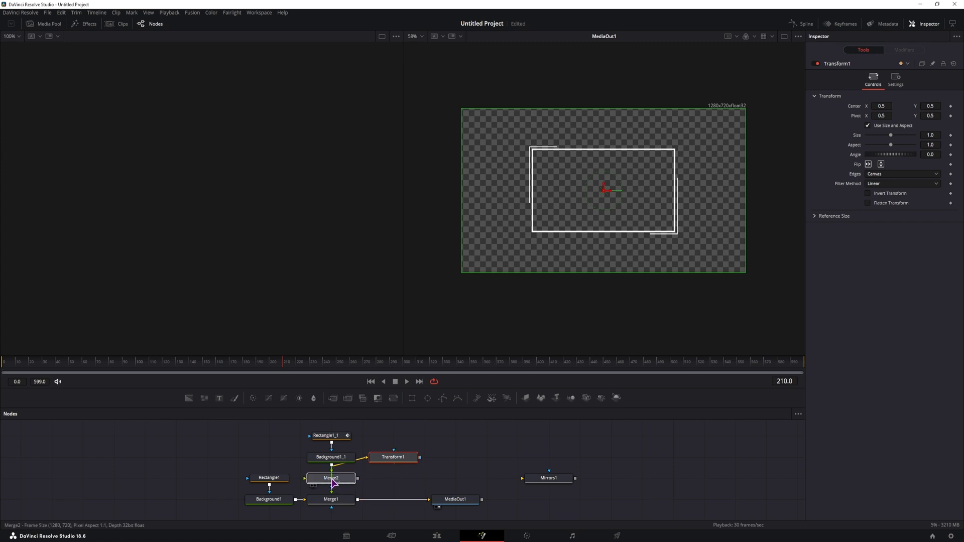
pyautogui.moveTo(332, 480); pyautogui.dragTo(331, 478)
pyautogui.moveTo(357, 430); pyautogui.dragTo(329, 437)
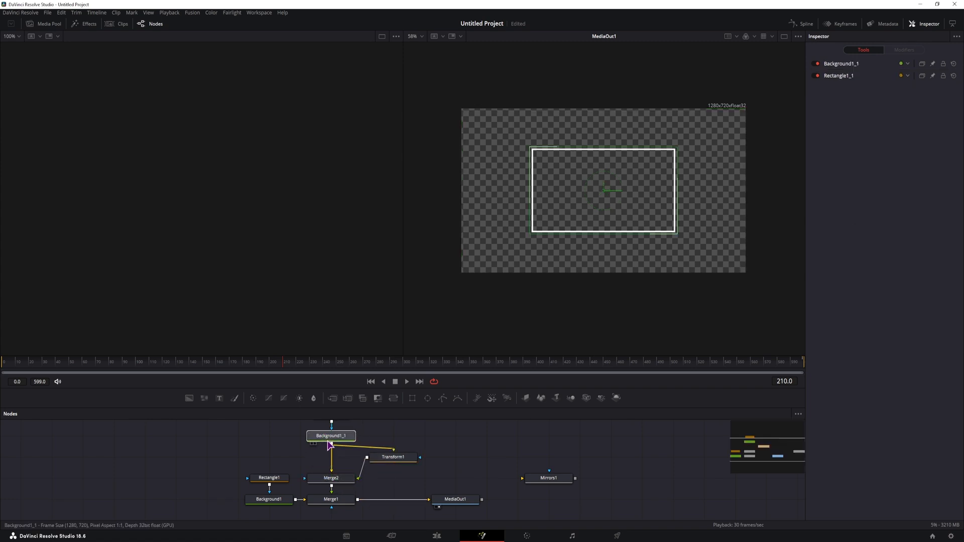
pyautogui.moveTo(331, 477); pyautogui.dragTo(331, 457)
pyautogui.moveTo(380, 457); pyautogui.dragTo(410, 457)
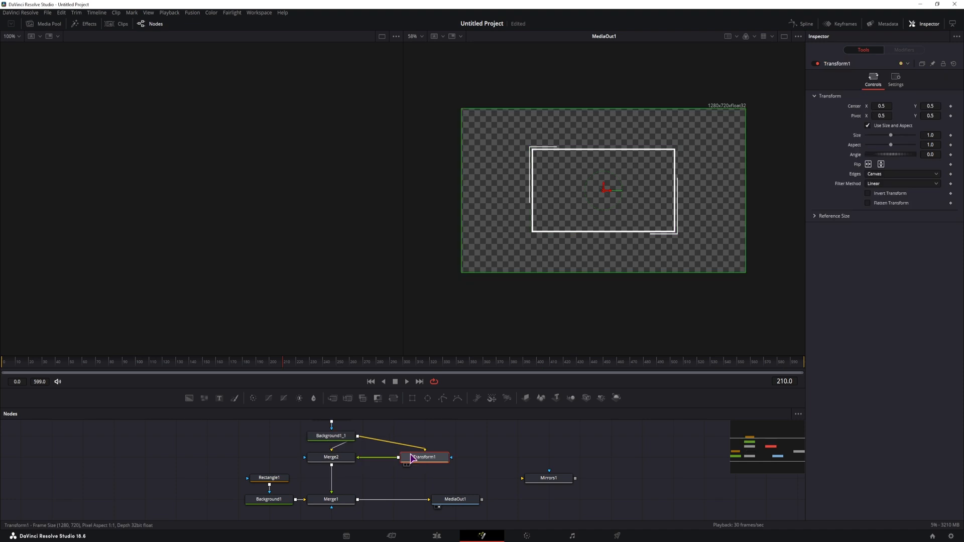
# Try Mirrors1 between Merge2 and Merge1 with Mirror 1 at 90 degrees, toggling Flip and Mirror 2, and take it out of the flow.
pyautogui.moveTo(544, 479); pyautogui.dragTo(334, 482)
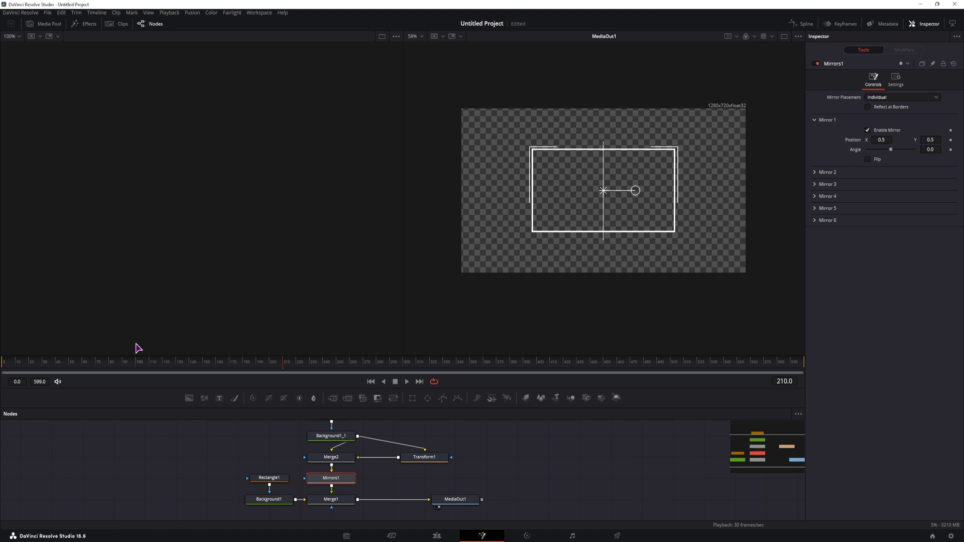
pyautogui.click(4, 364)
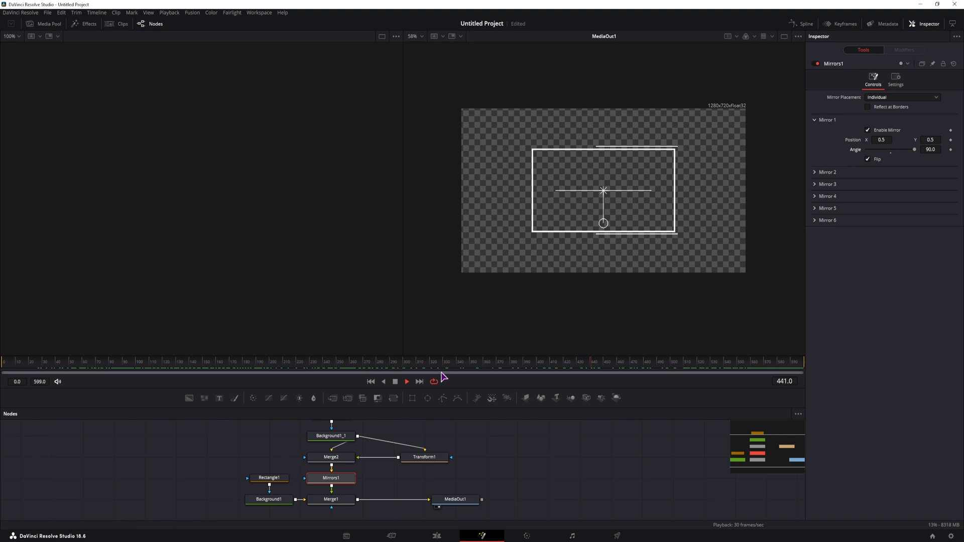
pyautogui.click(868, 160)
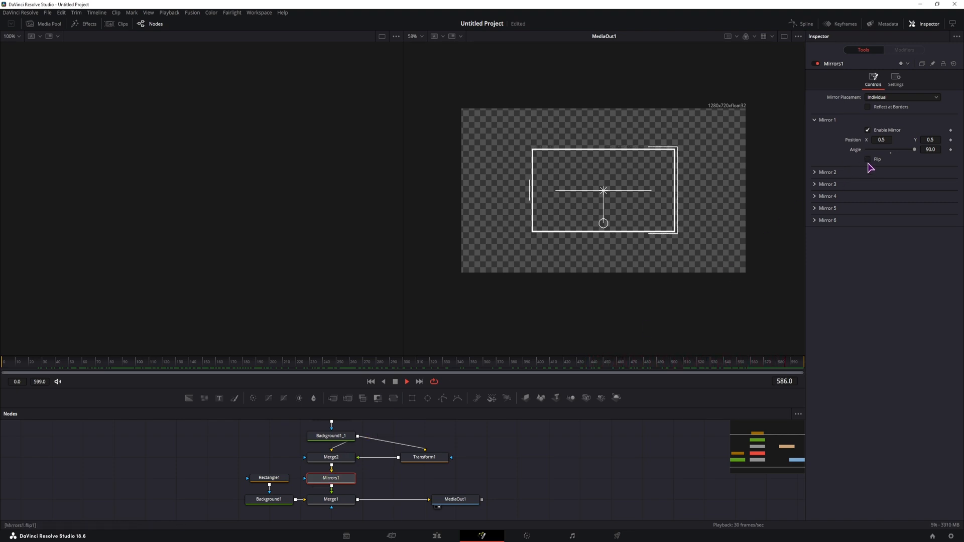
pyautogui.click(869, 130)
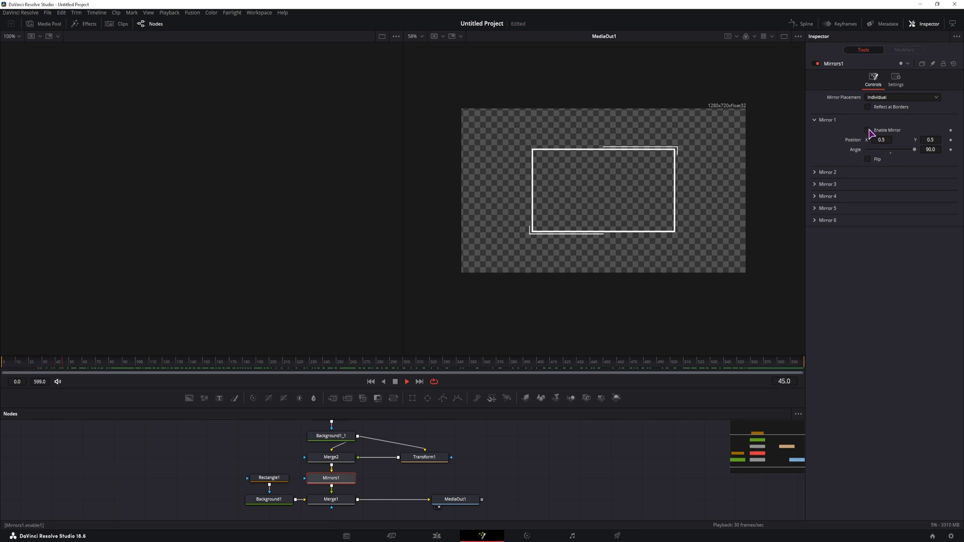
pyautogui.click(868, 131)
pyautogui.click(868, 160)
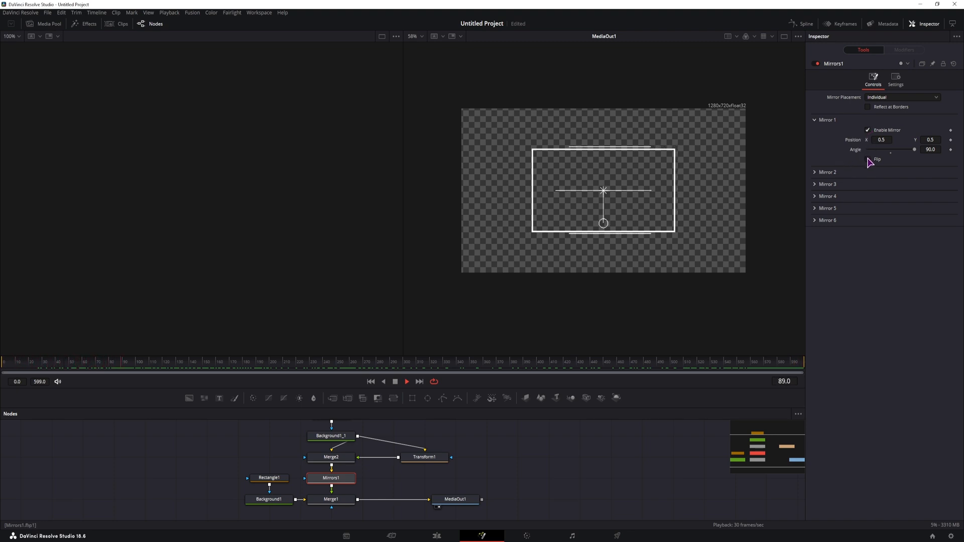
pyautogui.click(816, 173)
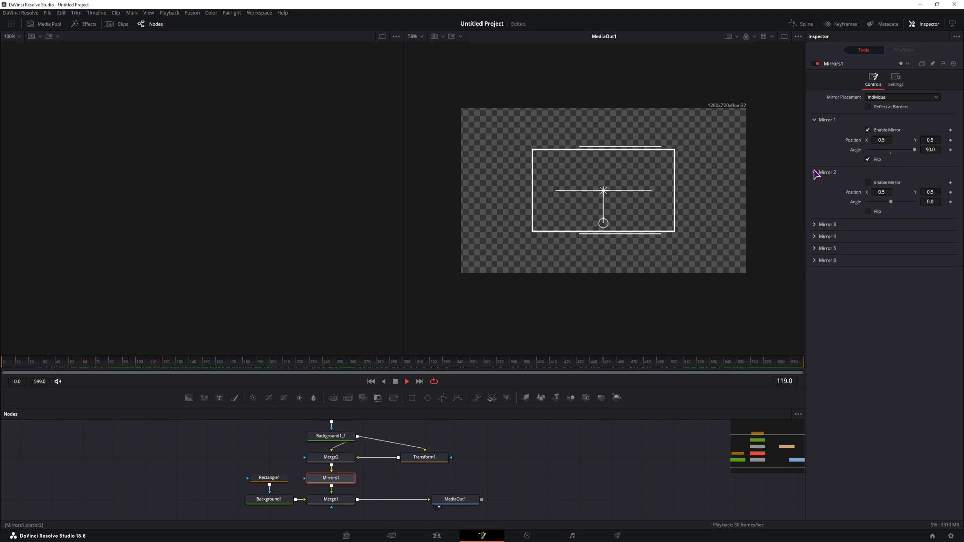
pyautogui.click(868, 183)
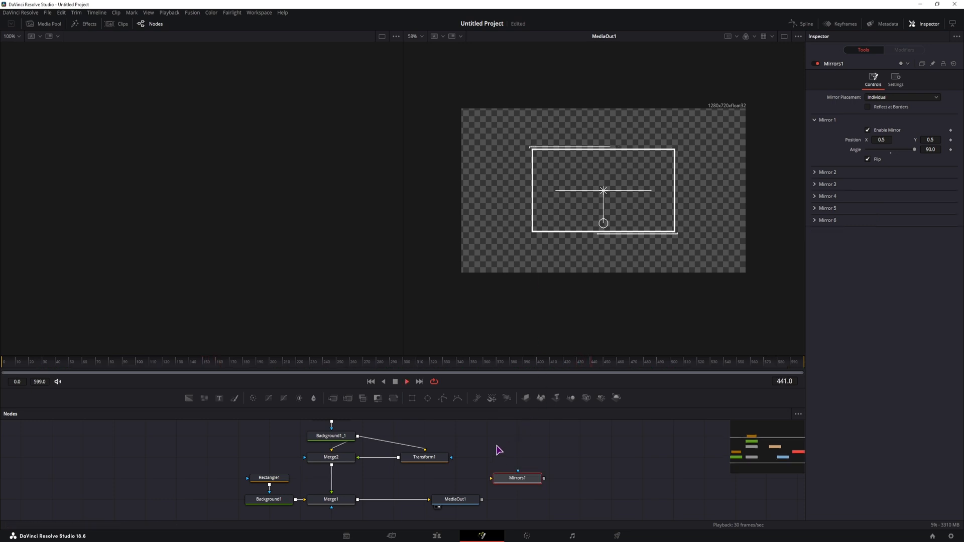
pyautogui.click(480, 462)
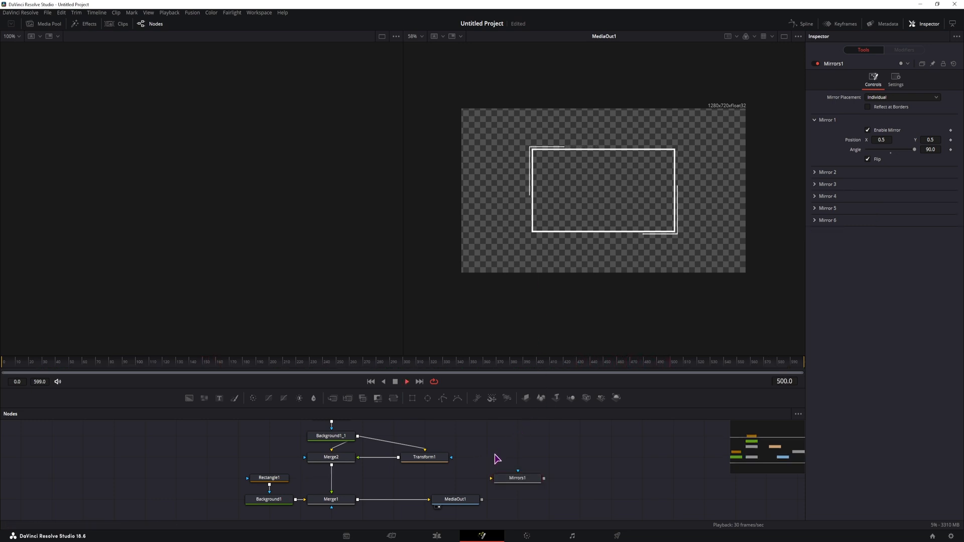
pyautogui.press('space')
# Tint Background1_1 light orange with green at 0.772 and blue at 0.48.
pyautogui.click(347, 438)
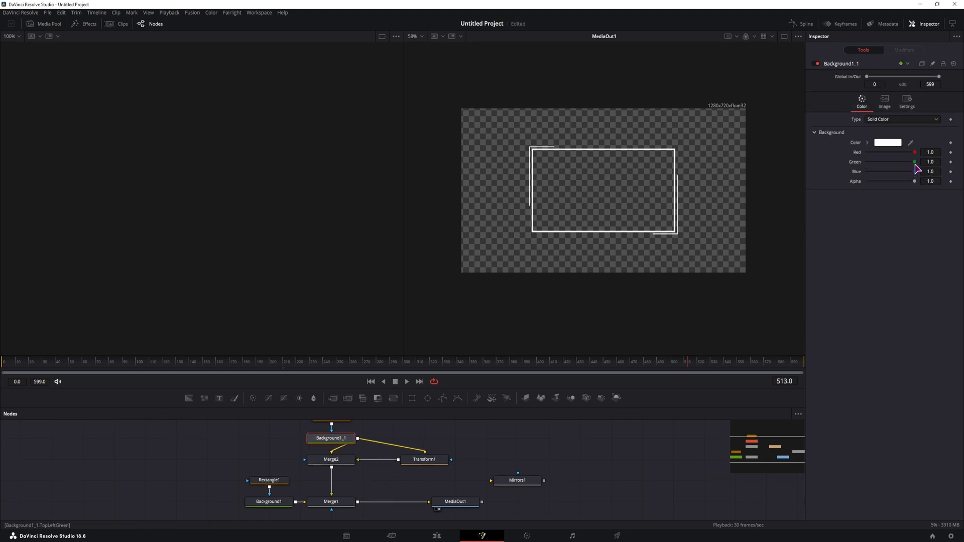
pyautogui.moveTo(915, 162); pyautogui.dragTo(890, 172)
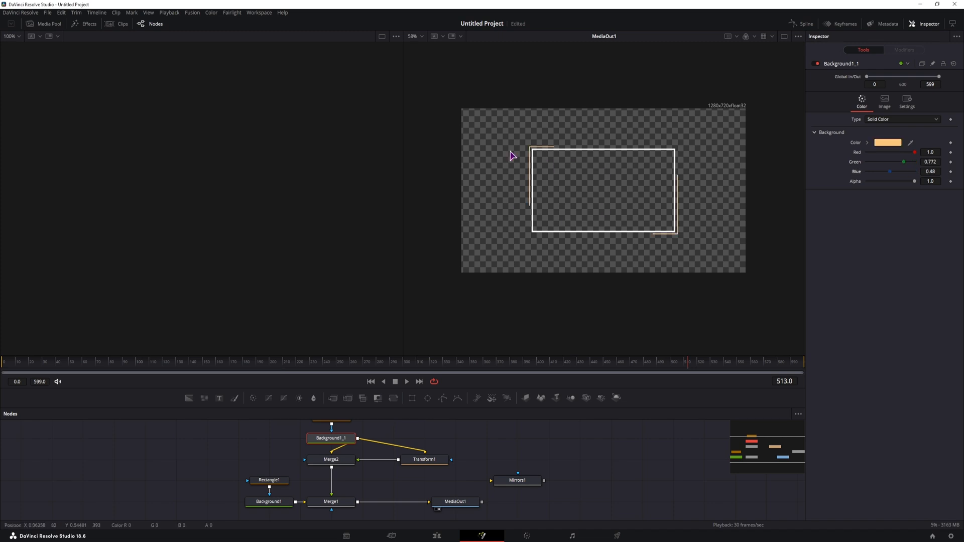
pyautogui.click(355, 480)
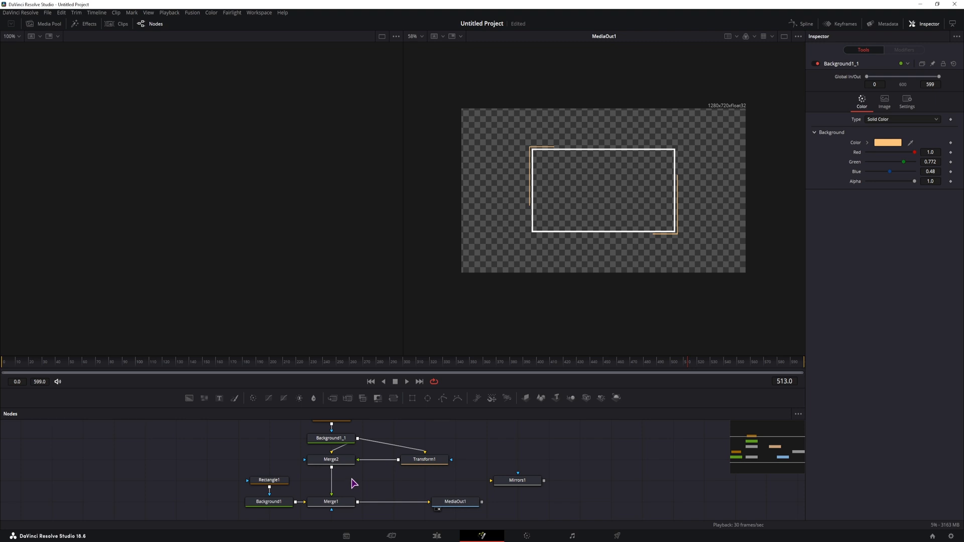
# Insert a Soft Glow node after Merge2 and set its Glow Size to 3.0.
pyautogui.click(332, 459)
pyautogui.hotkey('shift', 'space')
pyautogui.write('gl')
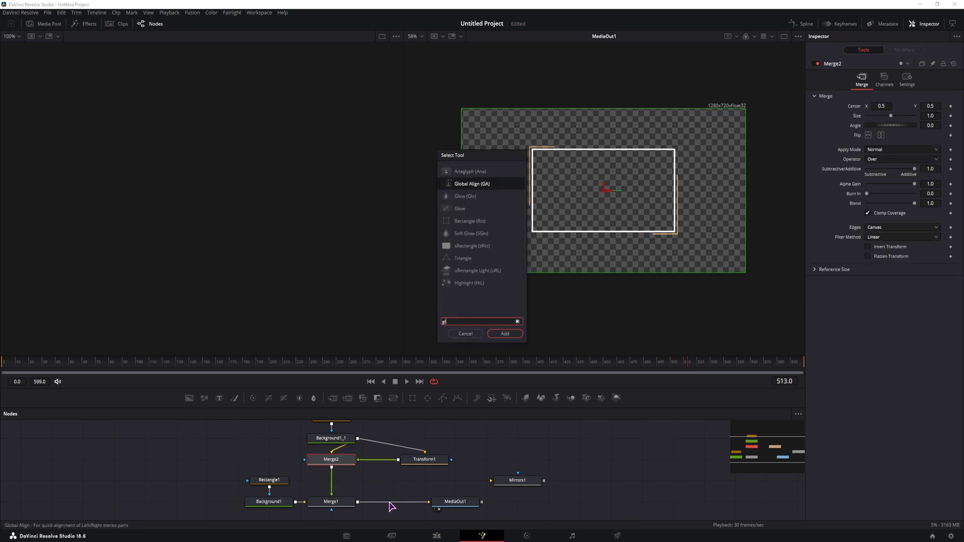
pyautogui.write('ow')
pyautogui.click(472, 196)
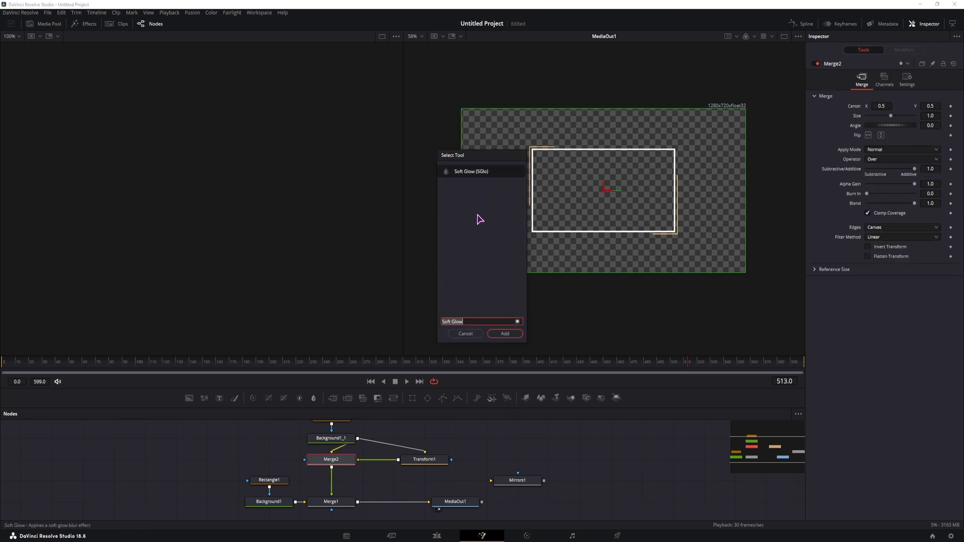
pyautogui.click(506, 334)
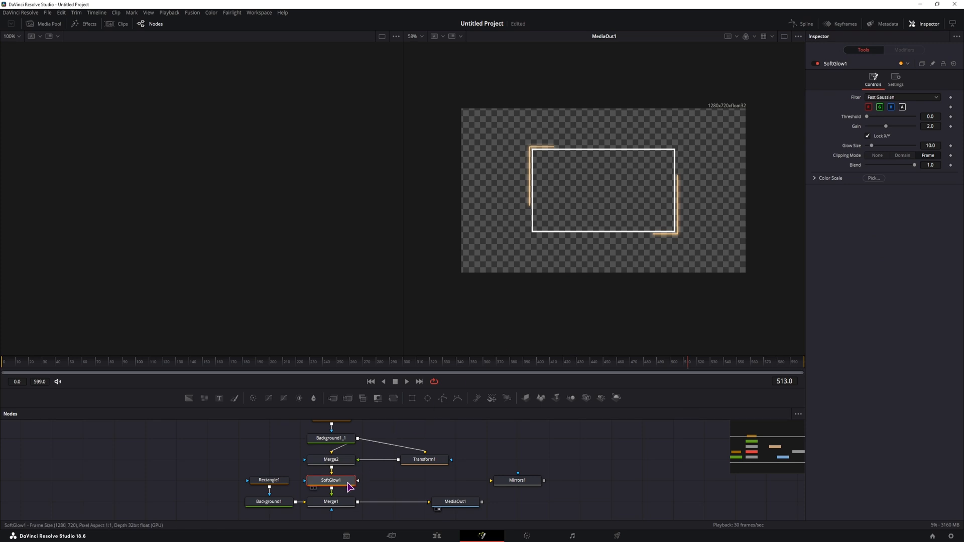
pyautogui.moveTo(872, 146); pyautogui.dragTo(868, 146)
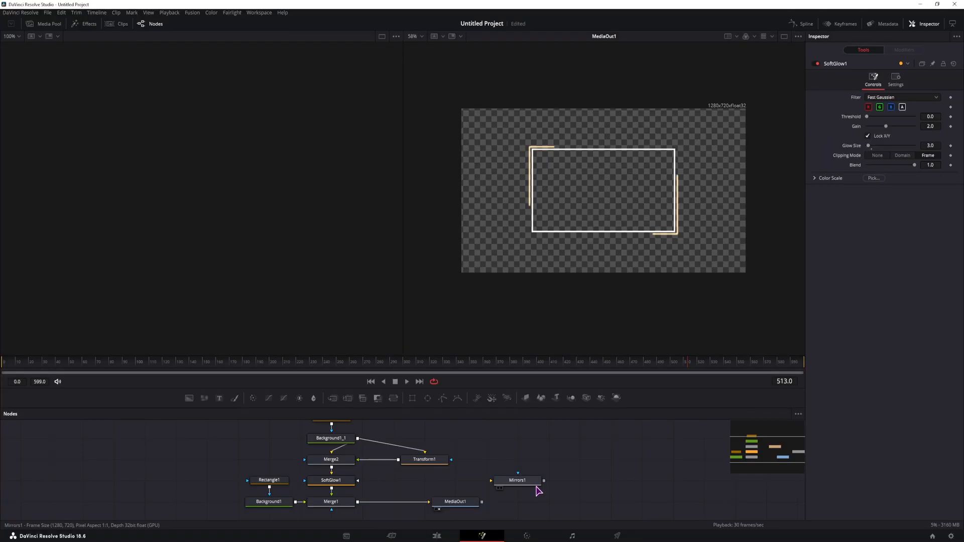
# Delete the unused Mirrors1 node and move MediaOut1 farther away from Merge1.
pyautogui.click(534, 488)
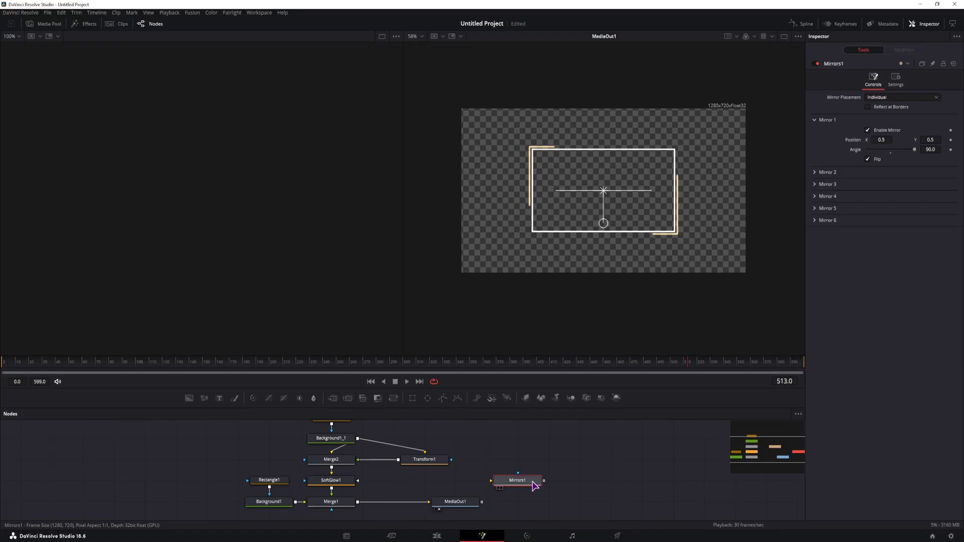
pyautogui.press('Delete')
pyautogui.moveTo(457, 502); pyautogui.dragTo(488, 502)
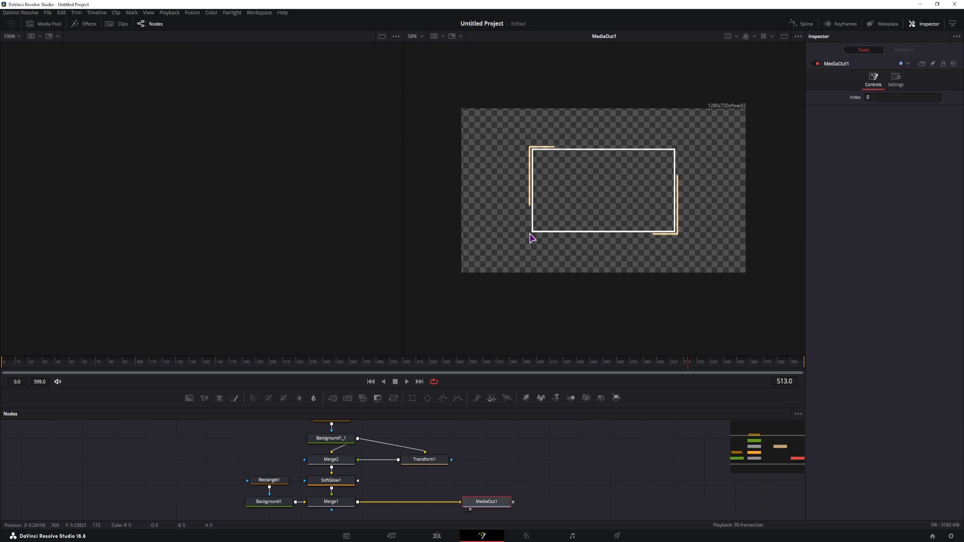
pyautogui.click(470, 487)
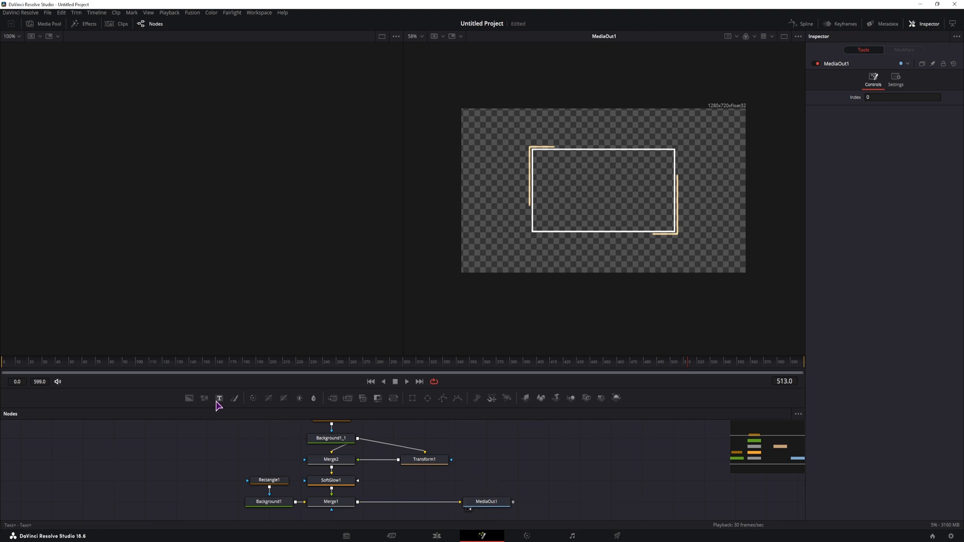
# Merge a Text+ node after Merge1, reading JACKALL DIGITAL in Century Gothic Regular at size 0.04, placed just above the frame.
pyautogui.moveTo(219, 399); pyautogui.dragTo(424, 501)
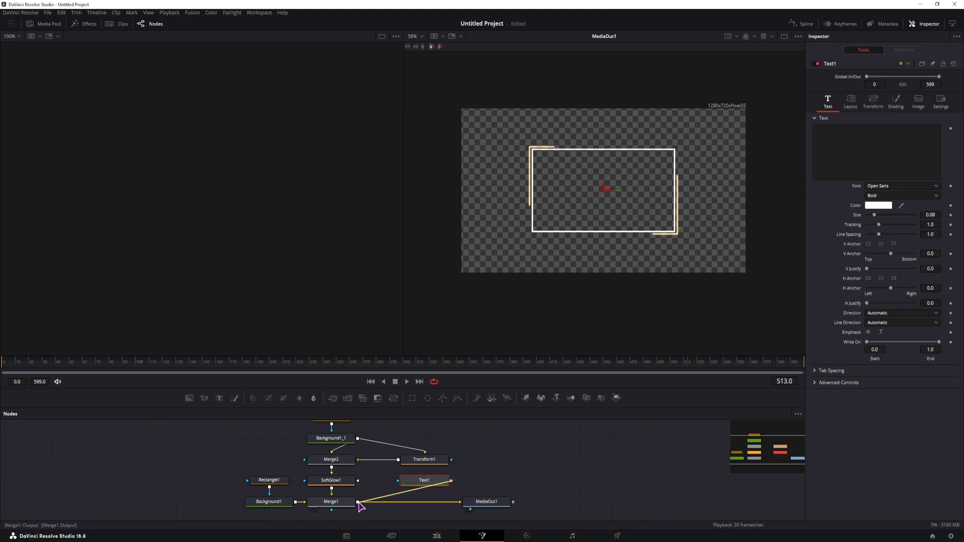
pyautogui.click(428, 481)
pyautogui.click(577, 470)
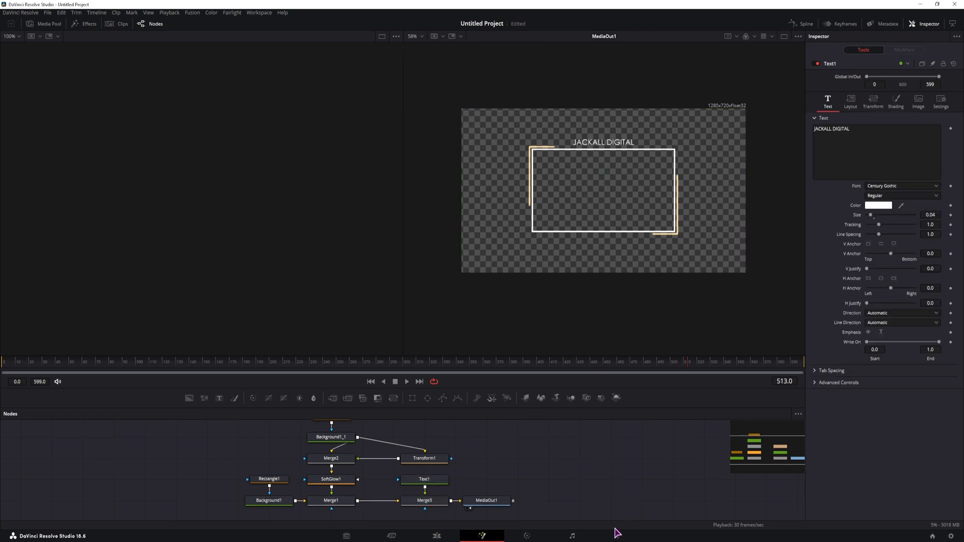
# On the Edit page, stack Fusion Composition 1 on Video 2 above a close-up clip and try shifting its X position.
pyautogui.click(437, 536)
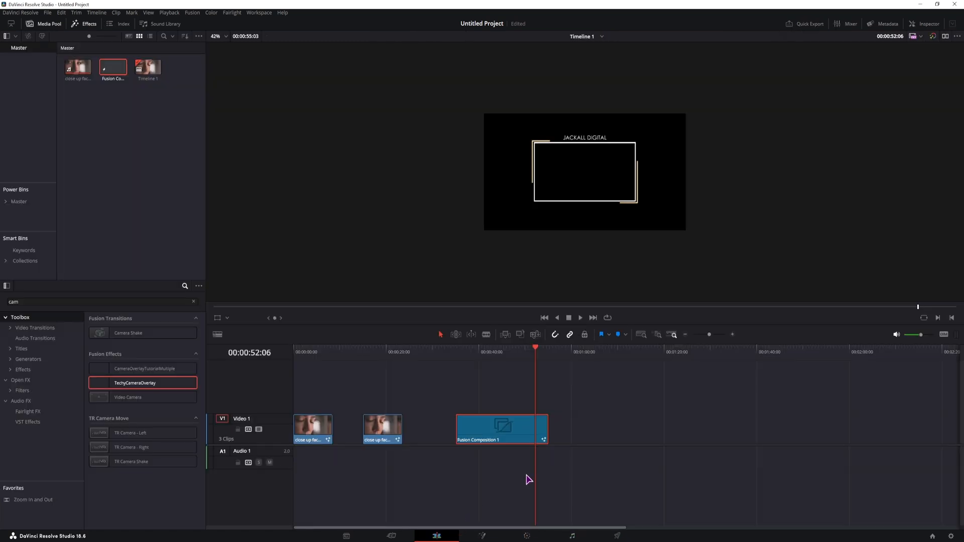
pyautogui.moveTo(454, 354); pyautogui.dragTo(542, 358)
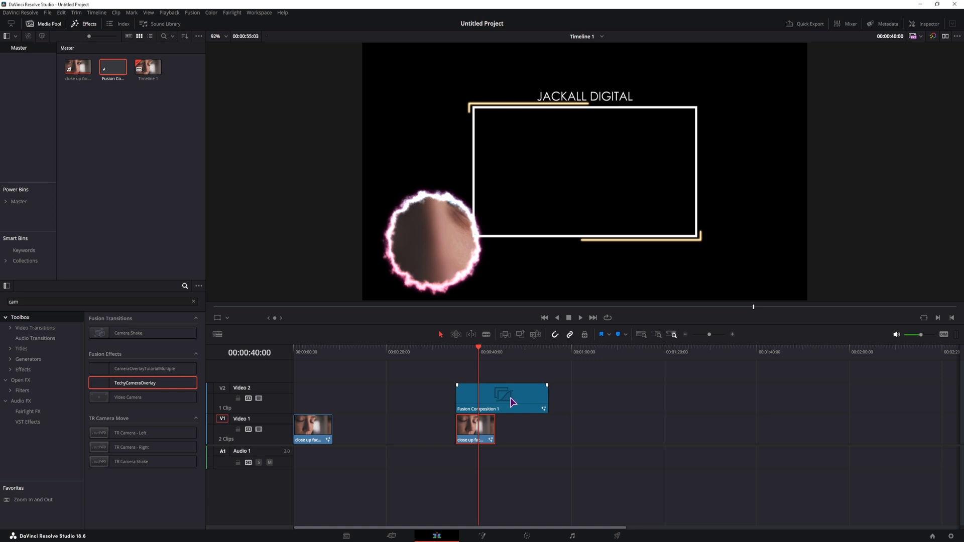
pyautogui.click(512, 402)
pyautogui.click(927, 24)
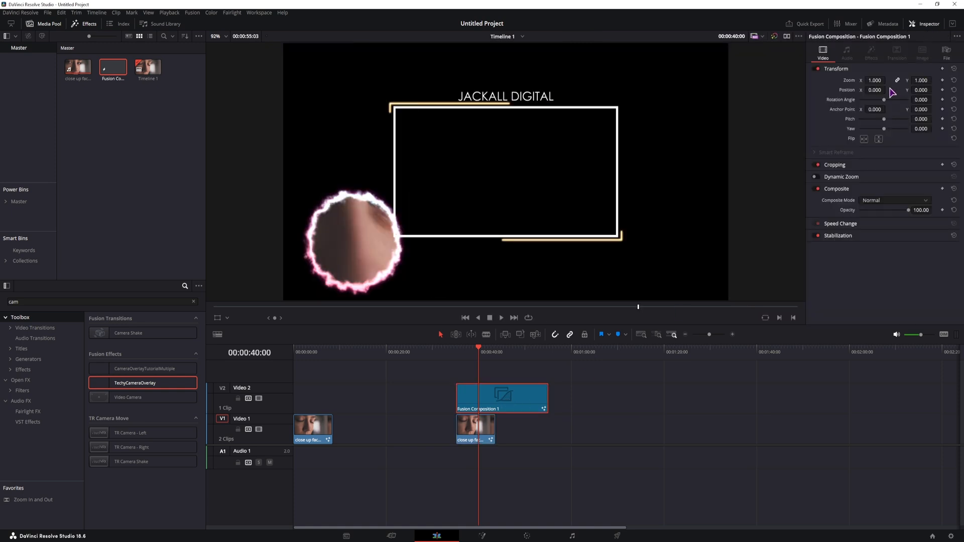
pyautogui.moveTo(875, 90); pyautogui.dragTo(849, 91)
# Move Fusion Composition 1 to Video 1 after the close-up clips and mark its full length as the In/Out range.
pyautogui.moveTo(503, 407); pyautogui.dragTo(587, 437)
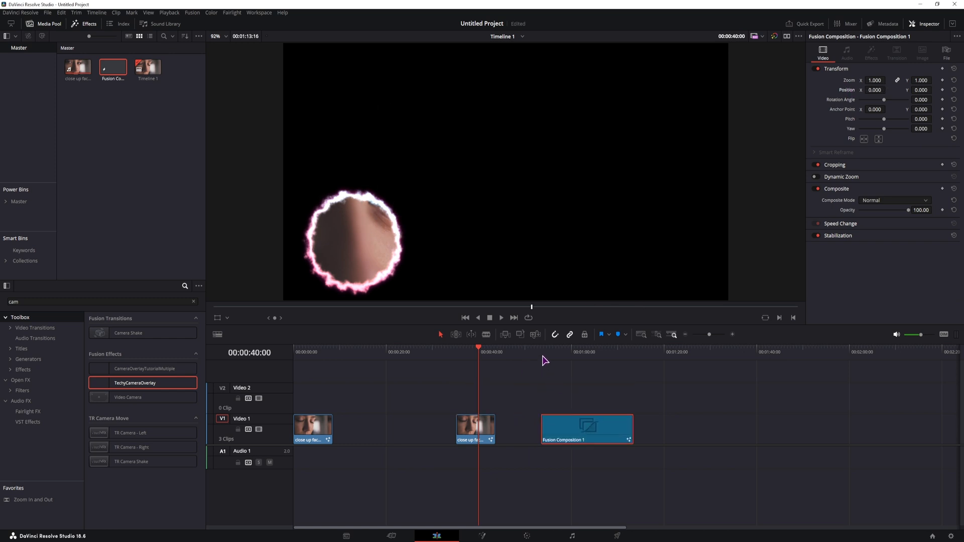
pyautogui.click(543, 357)
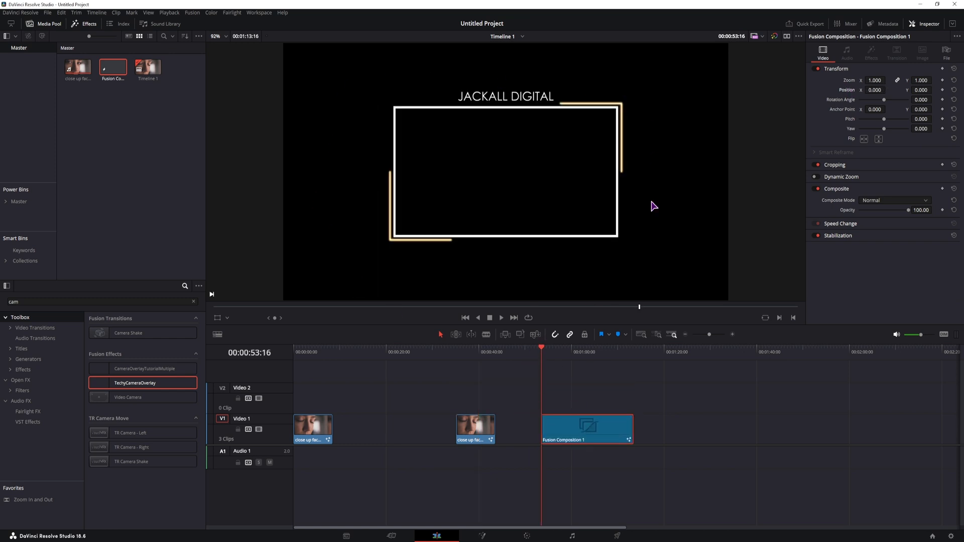
pyautogui.click(634, 356)
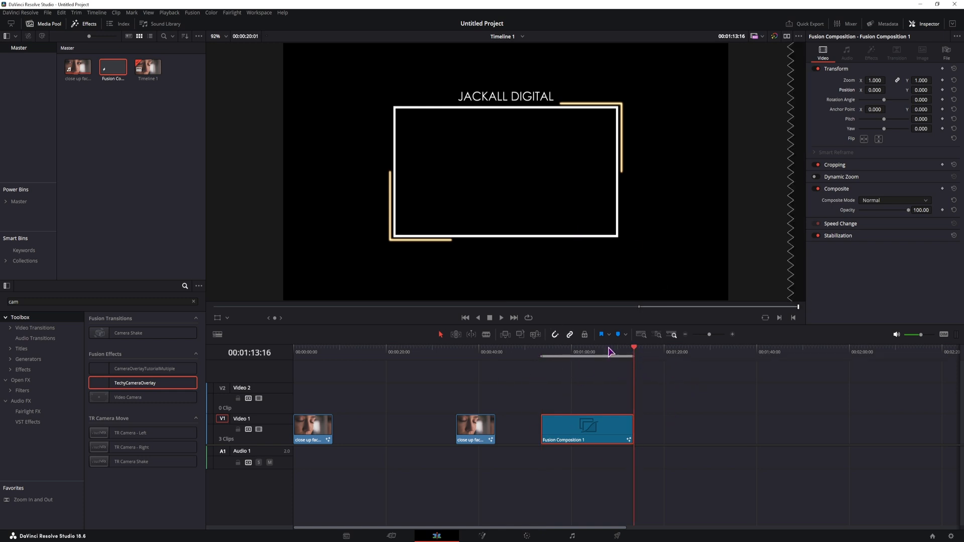
# On the Deliver page, keep the QuickTime format, choose the Grass Valley codec and enable Export Alpha.
pyautogui.click(618, 536)
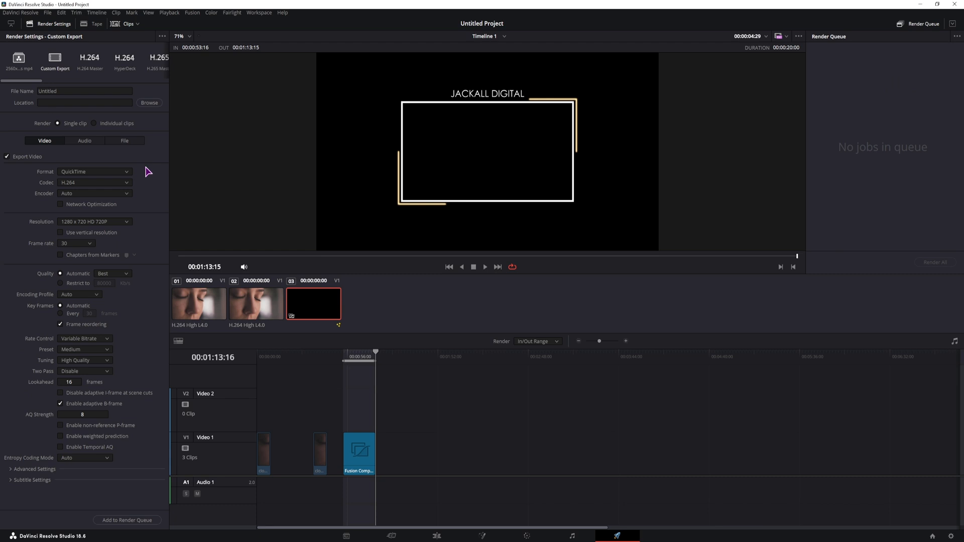
pyautogui.click(120, 173)
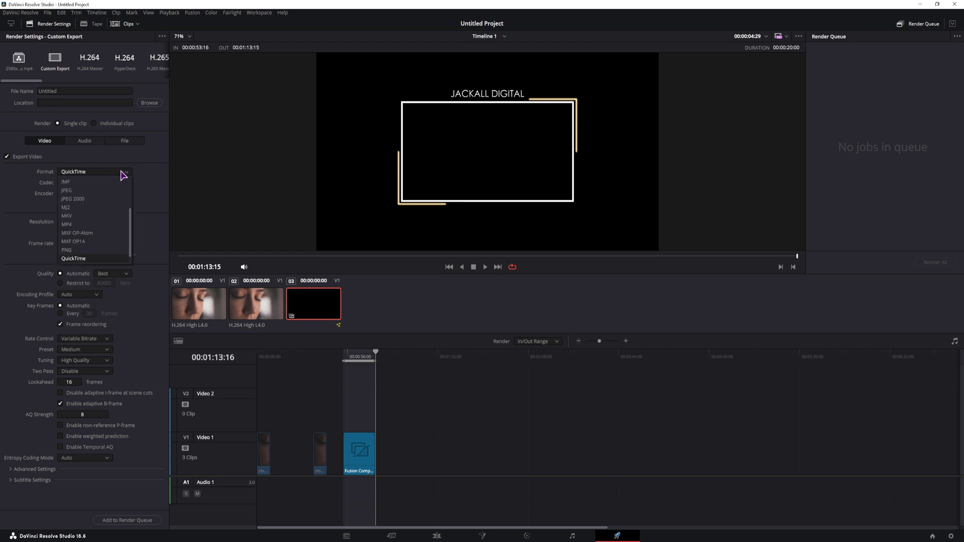
pyautogui.click(122, 173)
pyautogui.click(114, 184)
pyautogui.click(91, 227)
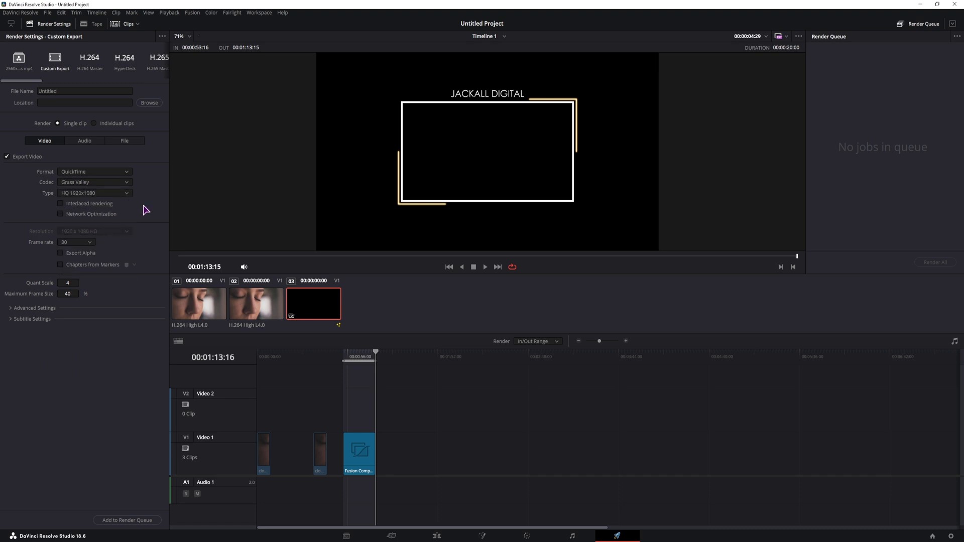
pyautogui.click(61, 254)
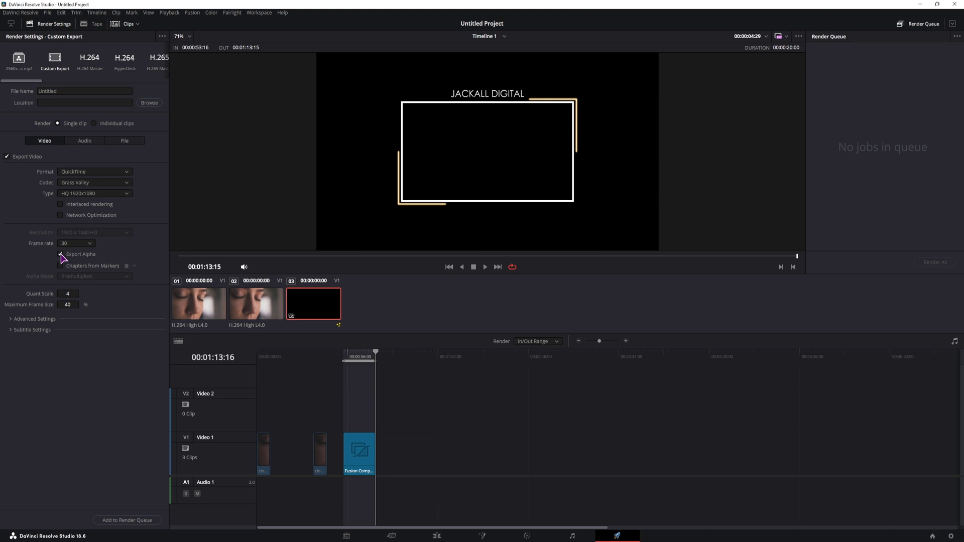
# Set the render destination to the 0434 - OBS camera overlay folder with the file name OBS_face-cam.
pyautogui.click(150, 103)
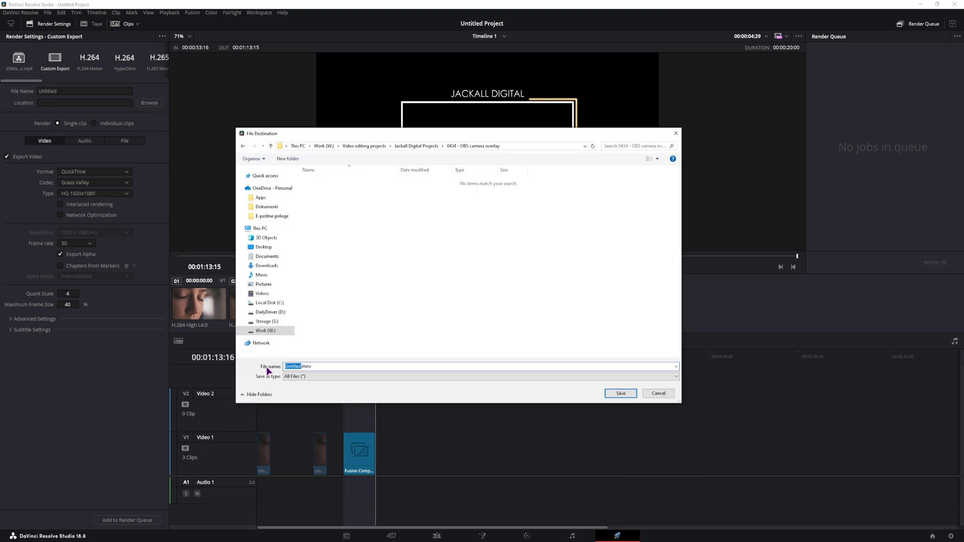
pyautogui.write('OBS_face-cam')
pyautogui.click(614, 395)
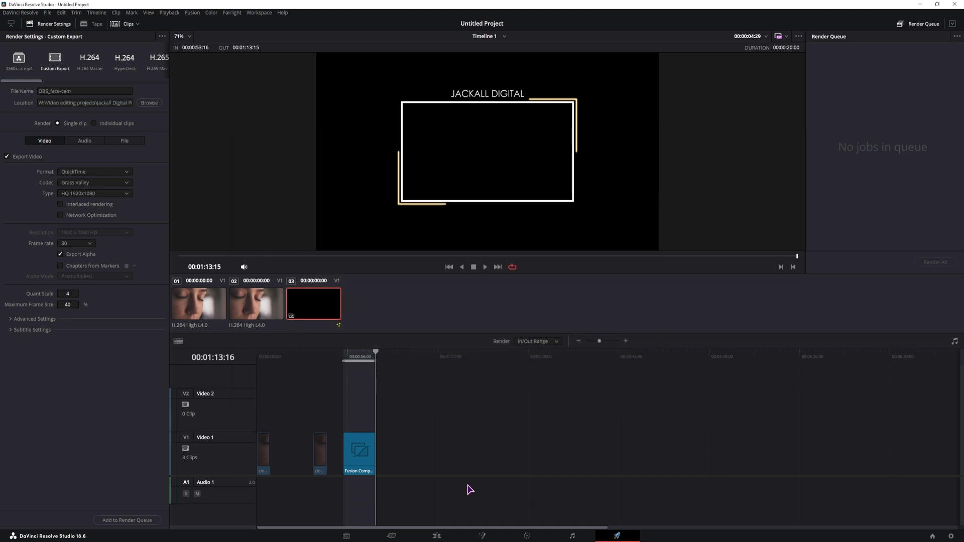
# Set the codec type to HQ 1280x720, add the job to the render queue and render it.
pyautogui.click(127, 520)
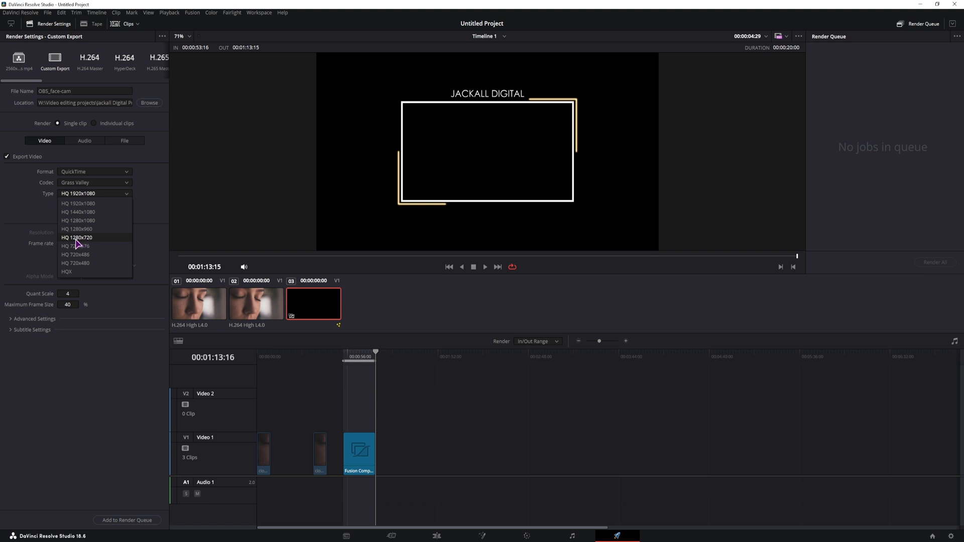
pyautogui.click(90, 238)
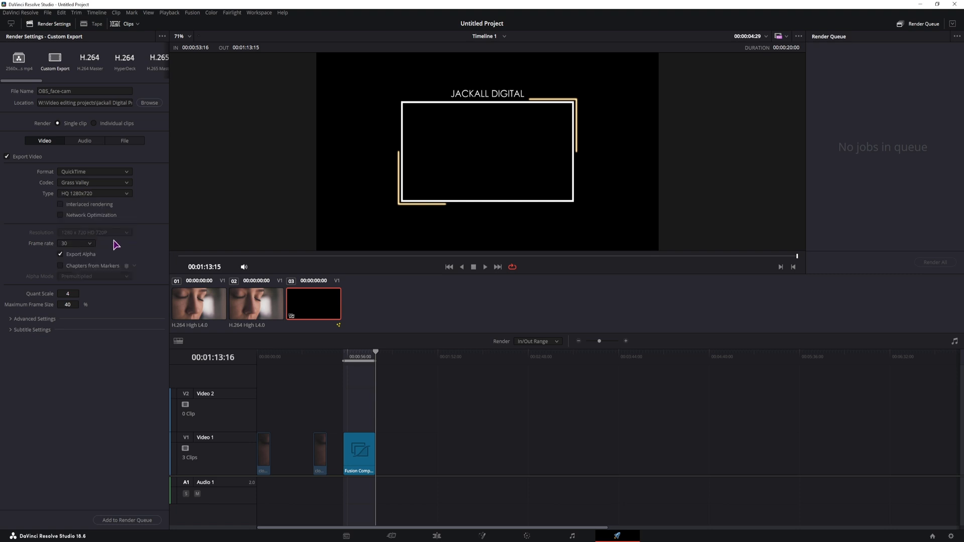
pyautogui.click(129, 520)
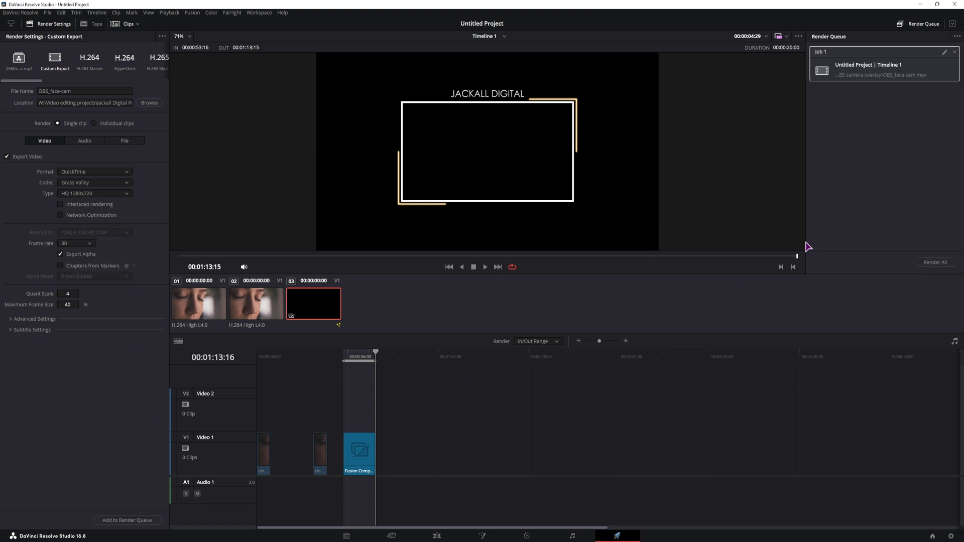
pyautogui.click(935, 262)
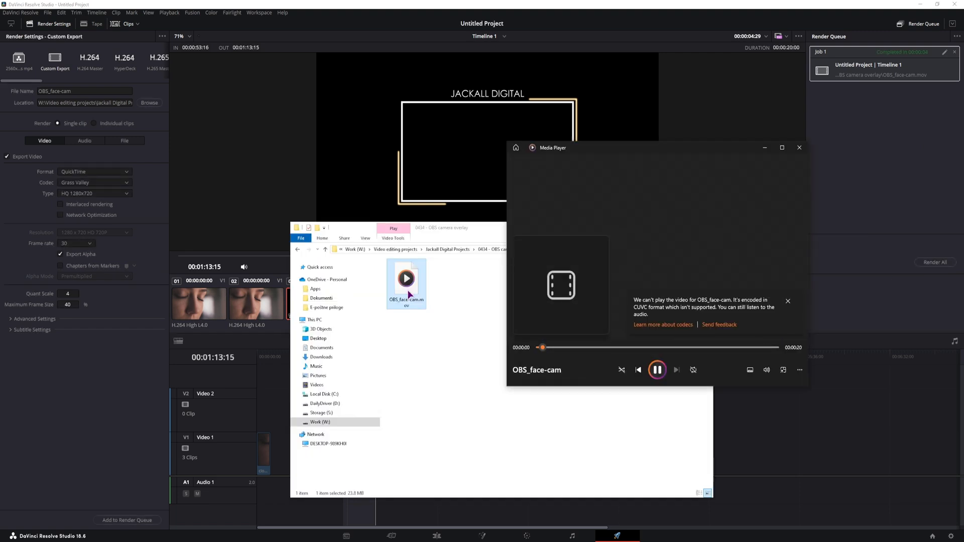
# Play the rendered OBS_face-cam.mov in PotPlayer to check the overlay, and close the player.
pyautogui.rightClick(415, 284)
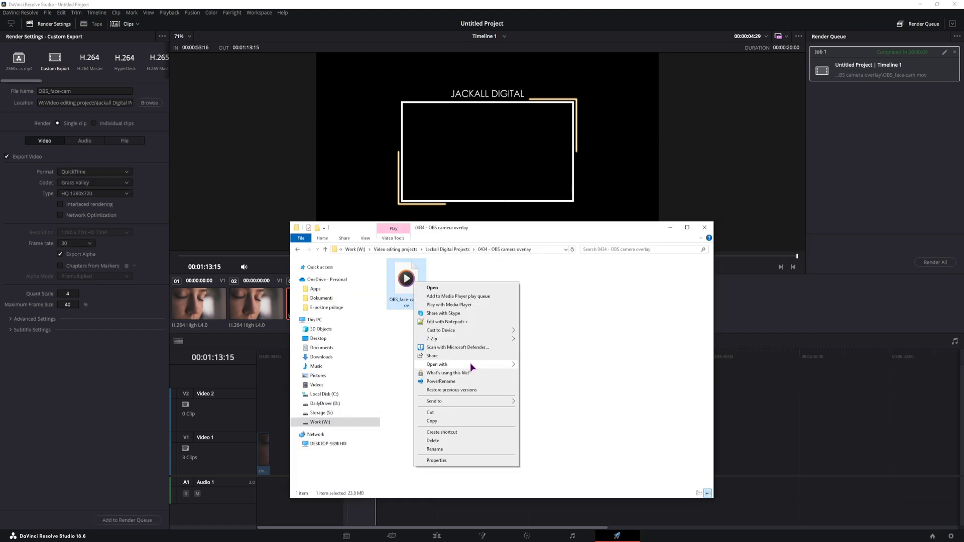
pyautogui.moveTo(471, 363)
pyautogui.click(565, 391)
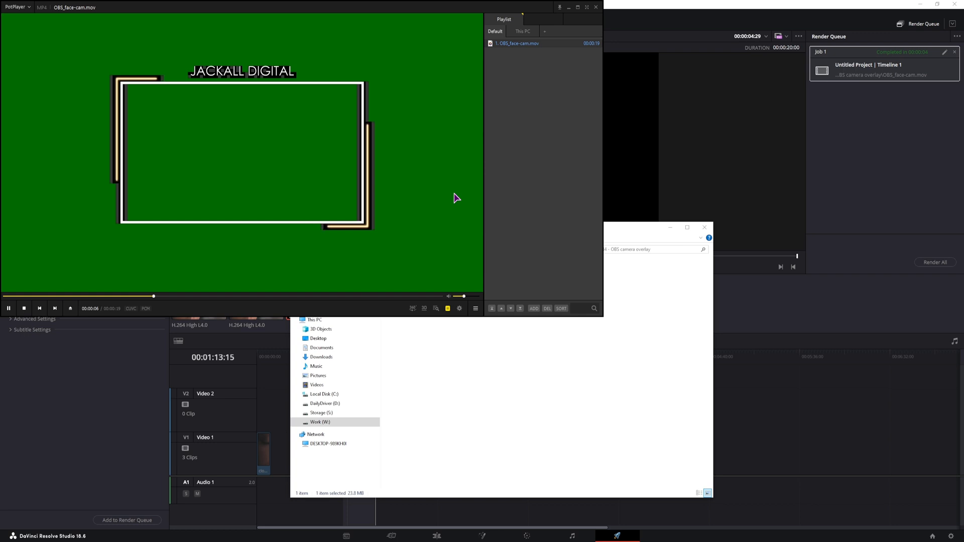
pyautogui.hotkey('alt', 'F4')
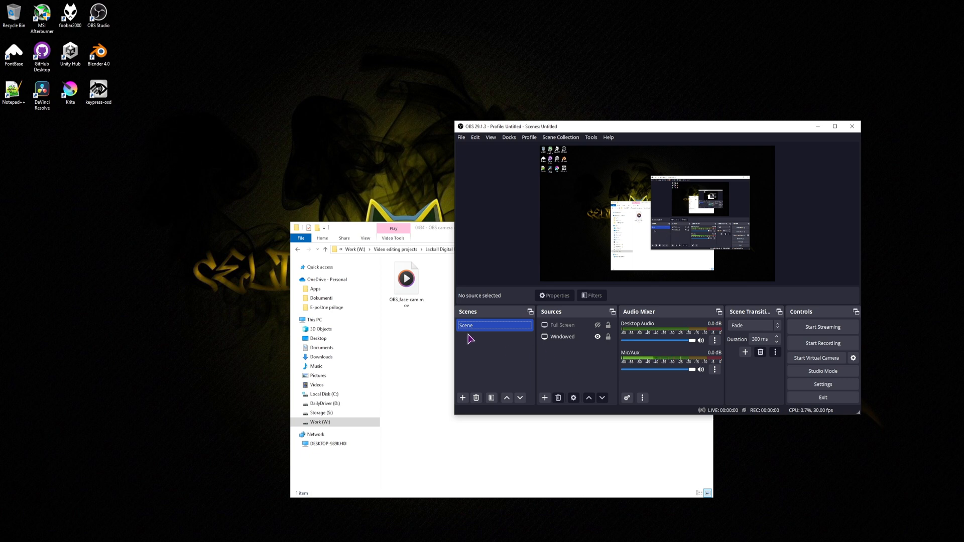
# In OBS, add a new Media Source named facecamoverlay to the scene.
pyautogui.click(551, 324)
pyautogui.click(560, 370)
pyautogui.rightClick(561, 361)
pyautogui.moveTo(584, 369)
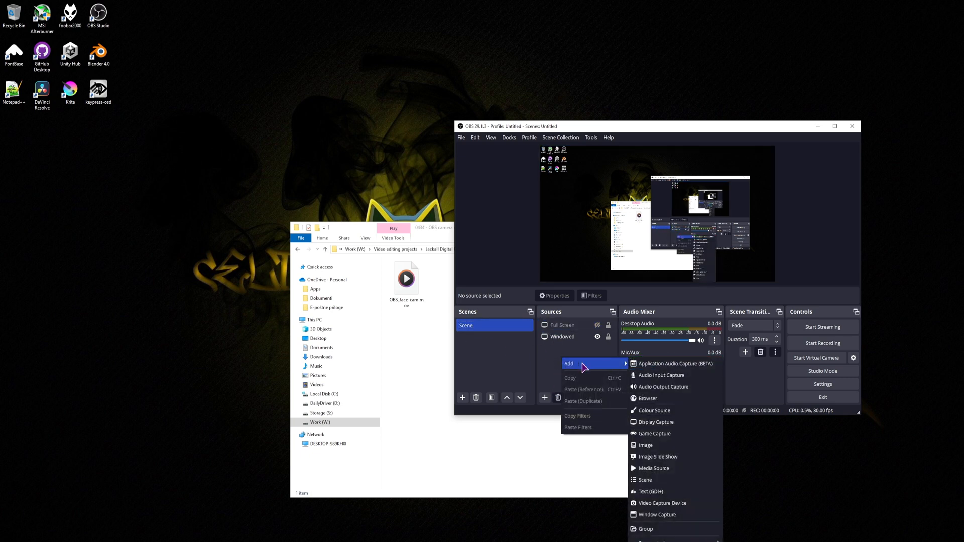
pyautogui.click(670, 470)
pyautogui.write('facecamoverlay')
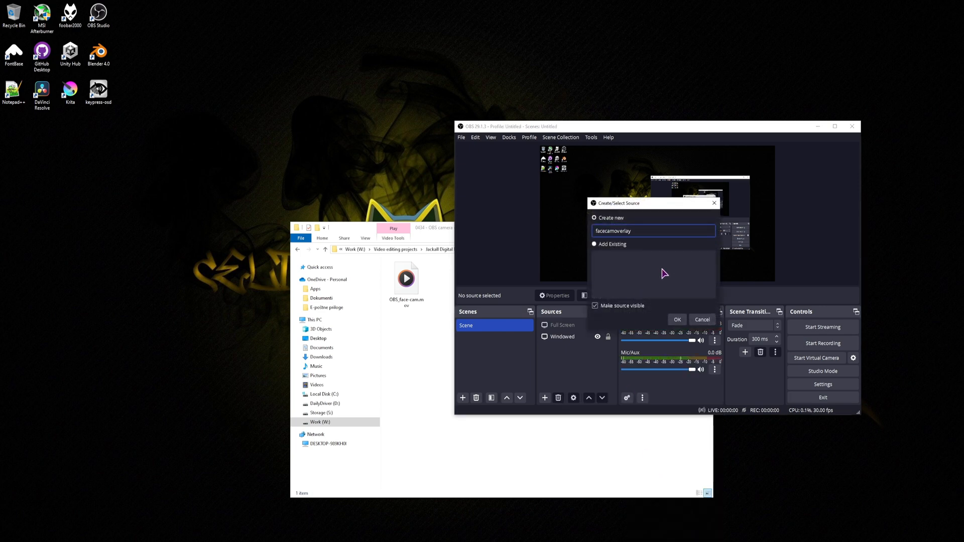
pyautogui.click(677, 318)
# Load OBS_face-cam.mov as the local file of facecamoverlay with Loop enabled, and accept the source properties.
pyautogui.click(759, 284)
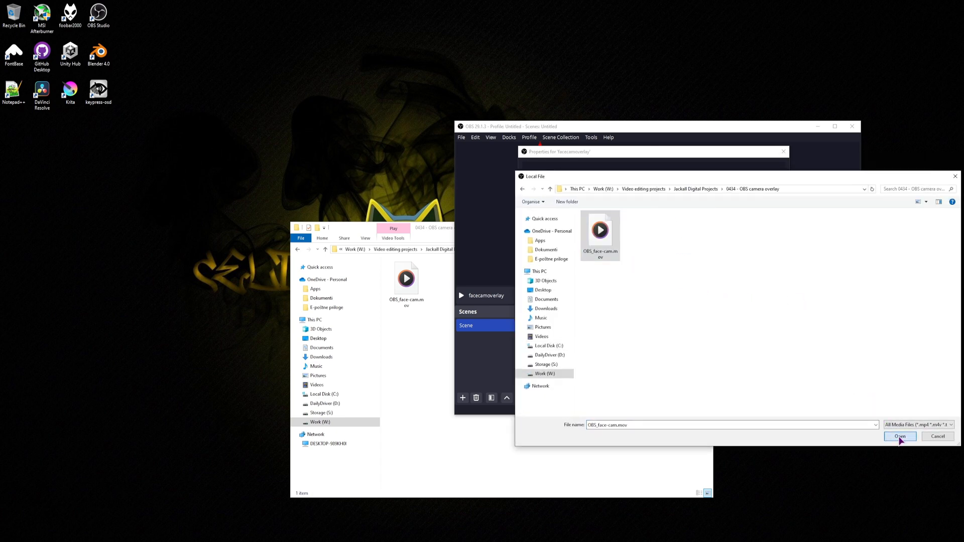
pyautogui.click(901, 438)
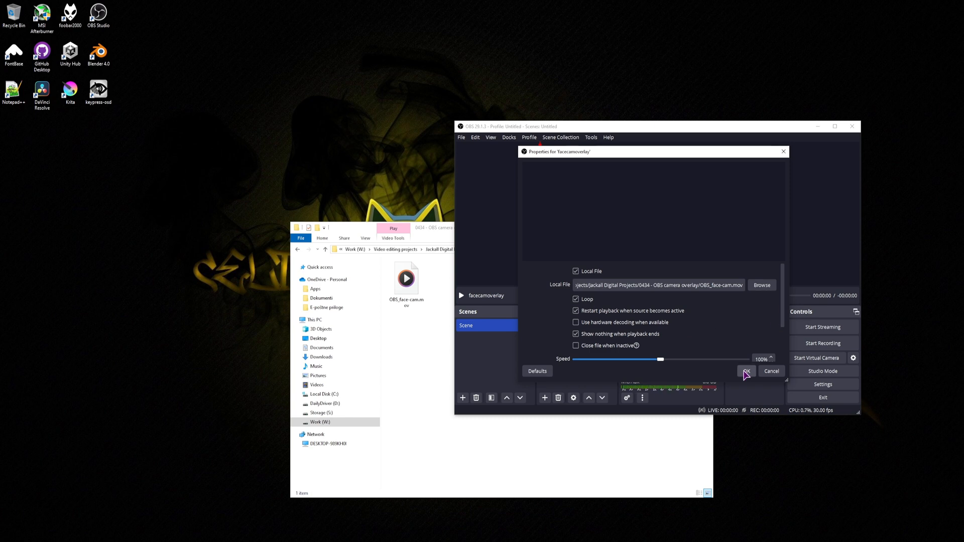
pyautogui.click(744, 371)
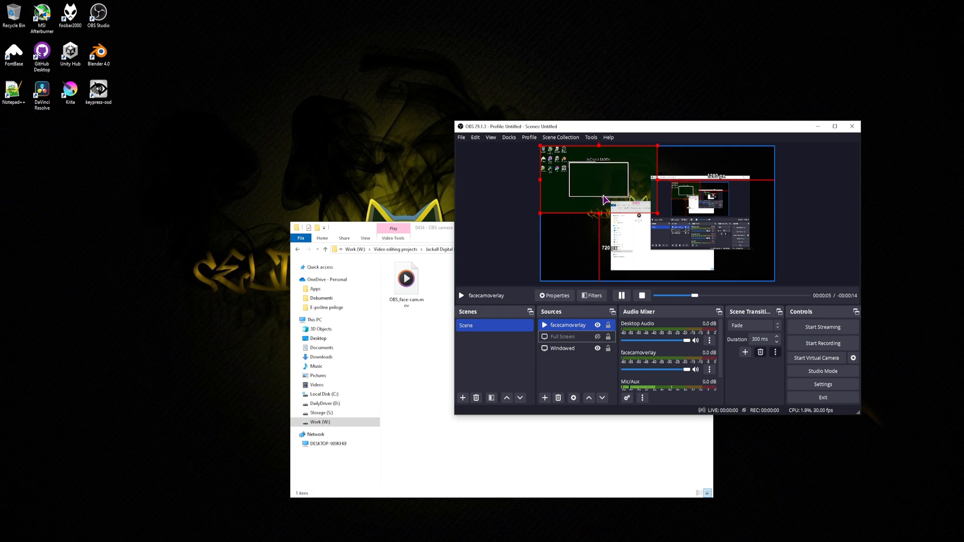
# Move the facecamoverlay source to the lower-left corner of the scene canvas, slightly past its left edge, and deselect all sources.
pyautogui.moveTo(602, 182); pyautogui.dragTo(586, 244)
pyautogui.click(608, 209)
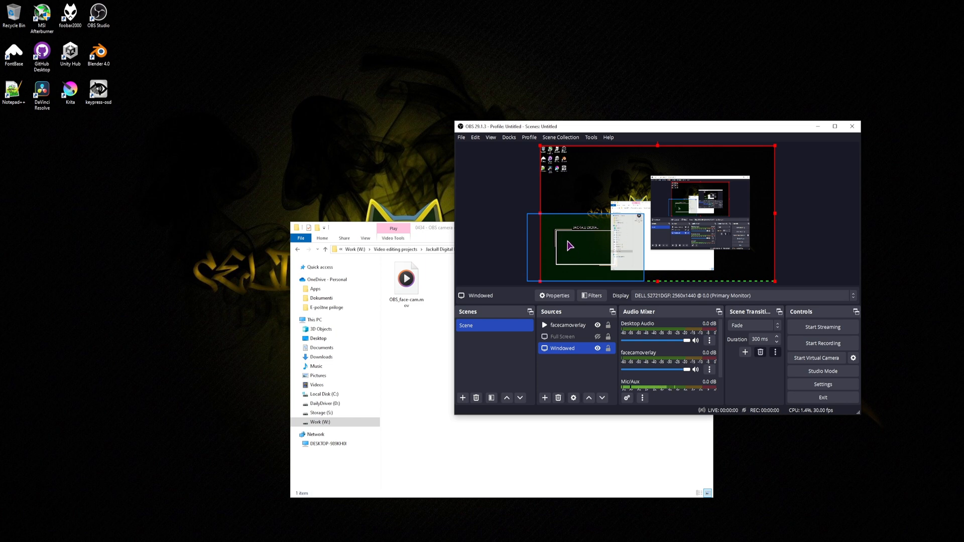
pyautogui.click(624, 249)
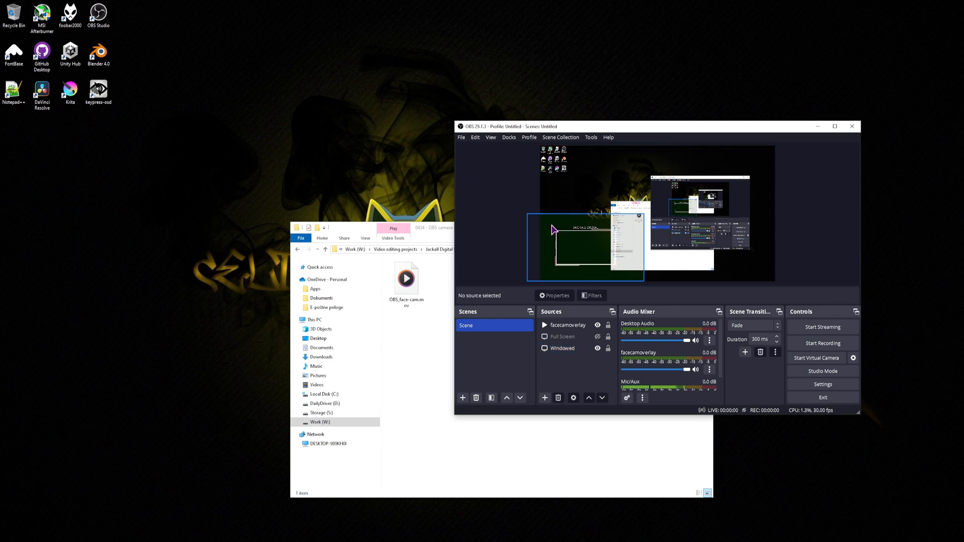
# Select OBS_face-cam.mov in the project folder to check its file size.
pyautogui.click(570, 249)
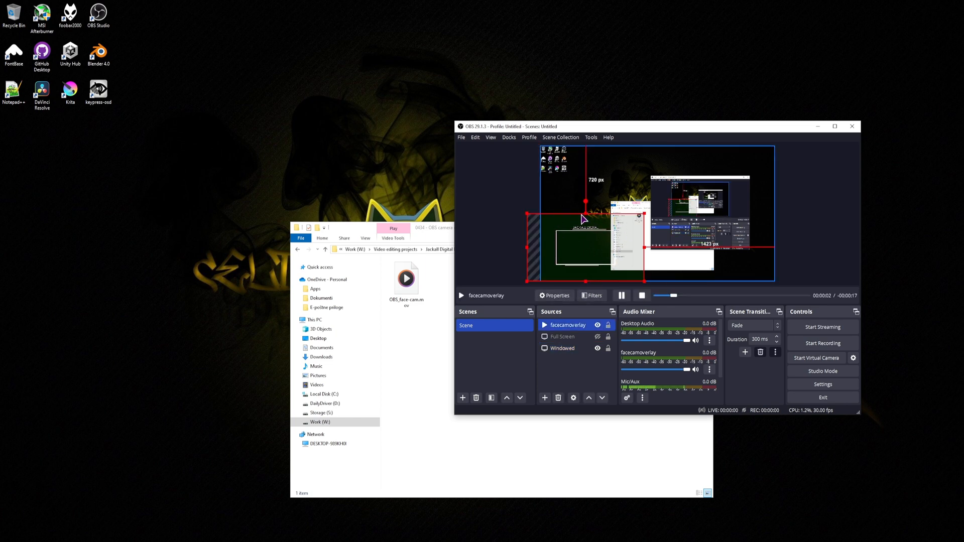
pyautogui.click(432, 344)
pyautogui.click(413, 295)
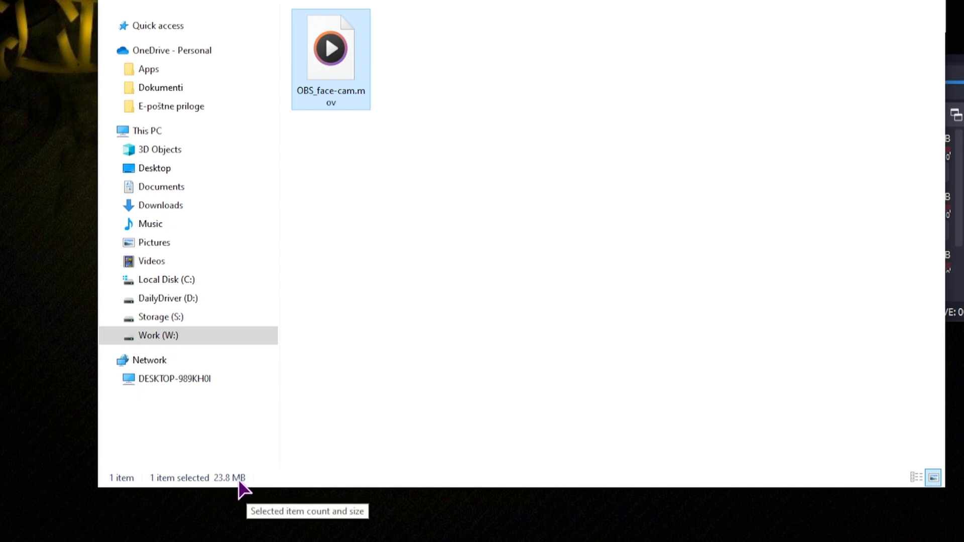
pyautogui.click(465, 182)
pyautogui.click(367, 75)
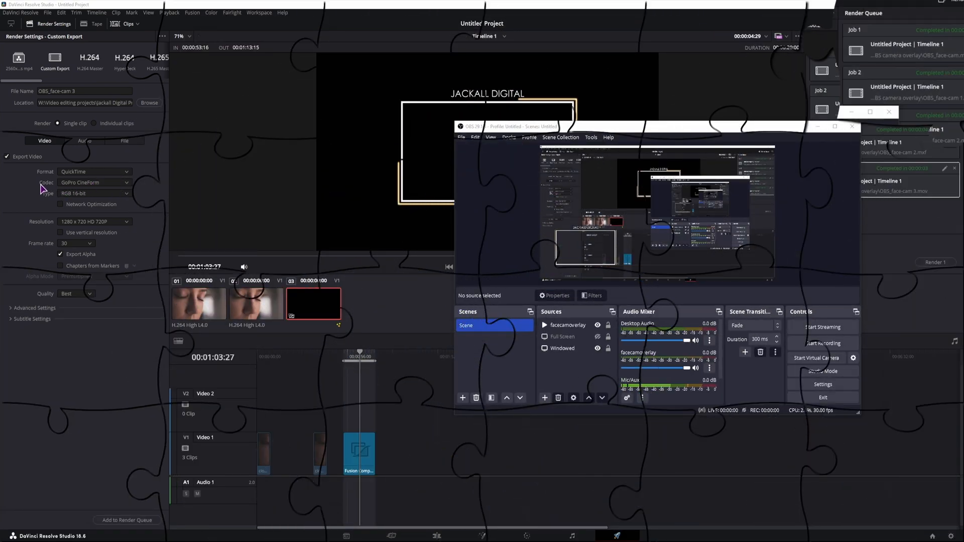
# Switch to DaVinci Resolve and view the codecs available for the QuickTime export.
pyautogui.click(89, 184)
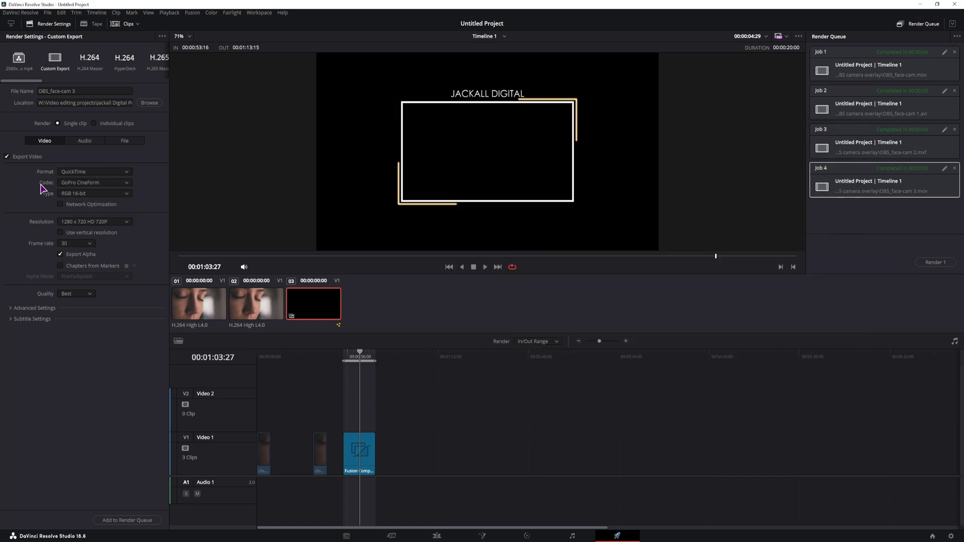
pyautogui.click(90, 184)
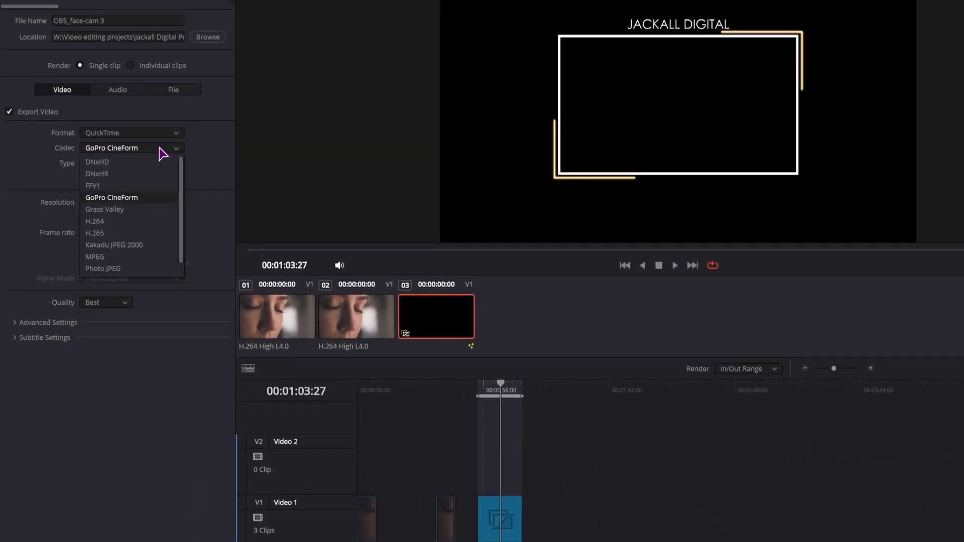
pyautogui.click(231, 143)
# Try the YUV 10-bit type for the GoPro CineForm export, and return it to RGB 16-bit.
pyautogui.click(110, 156)
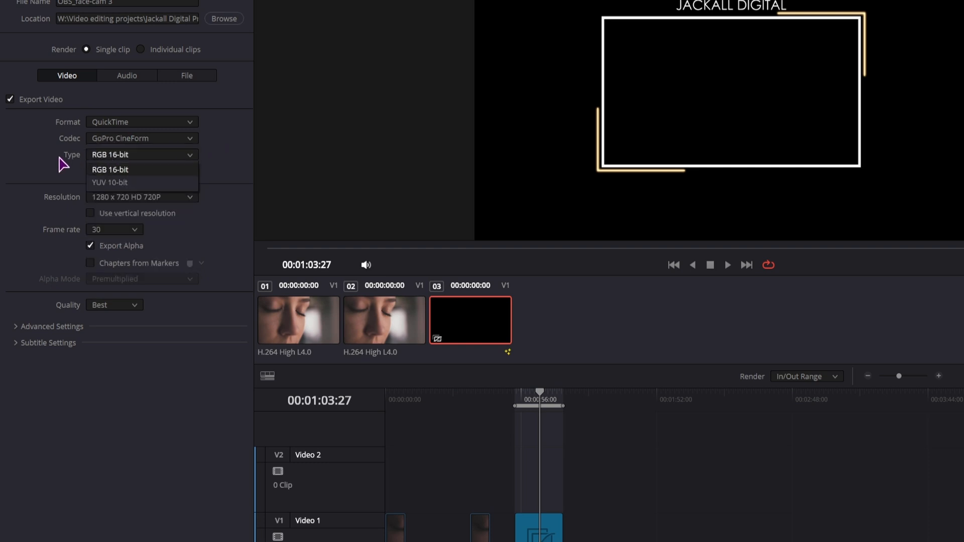
pyautogui.click(133, 183)
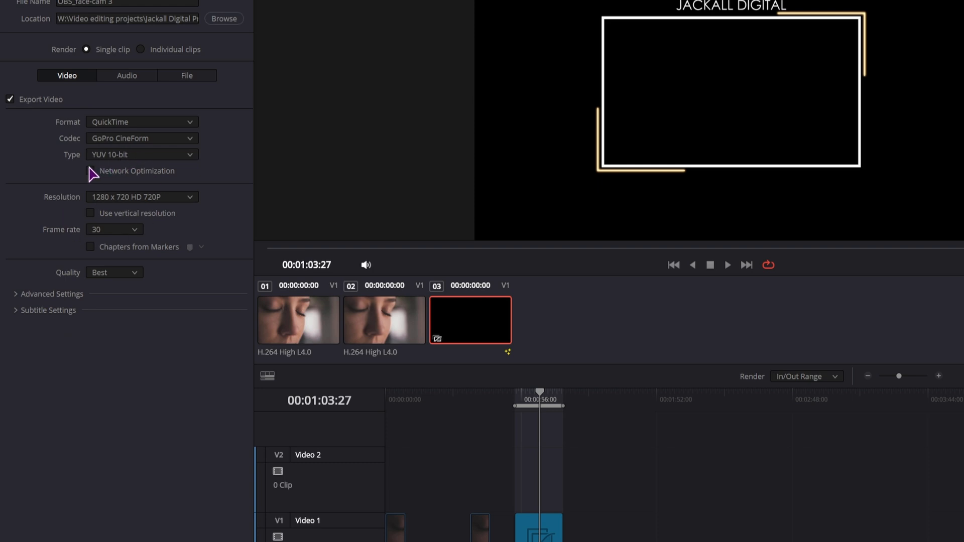
pyautogui.click(125, 156)
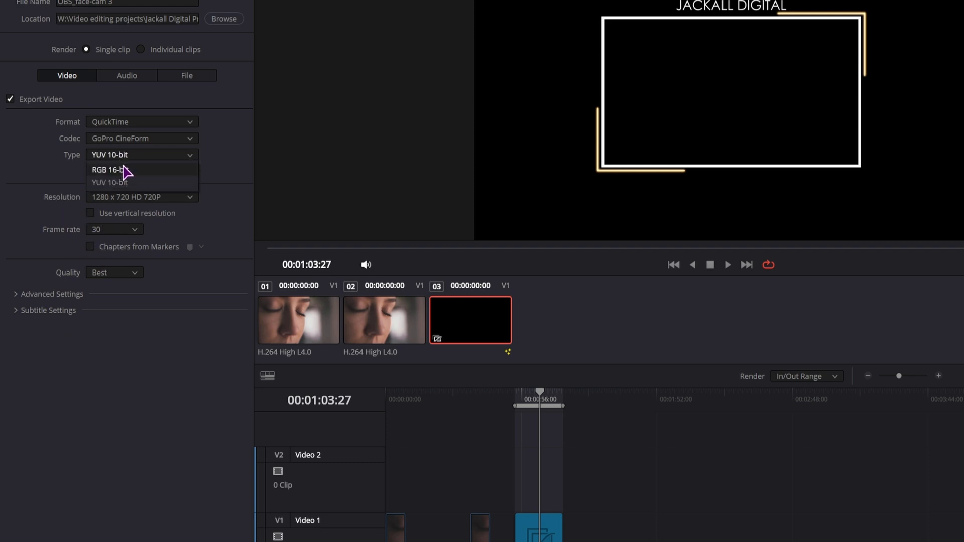
pyautogui.click(131, 169)
# Make sure Export Alpha is enabled for the render and look through the available resolution presets.
pyautogui.click(90, 246)
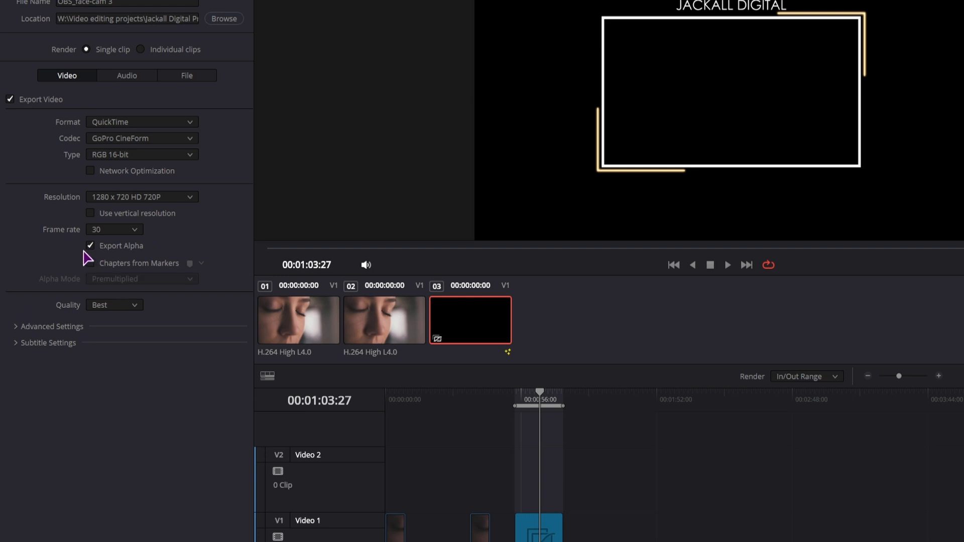
pyautogui.click(184, 198)
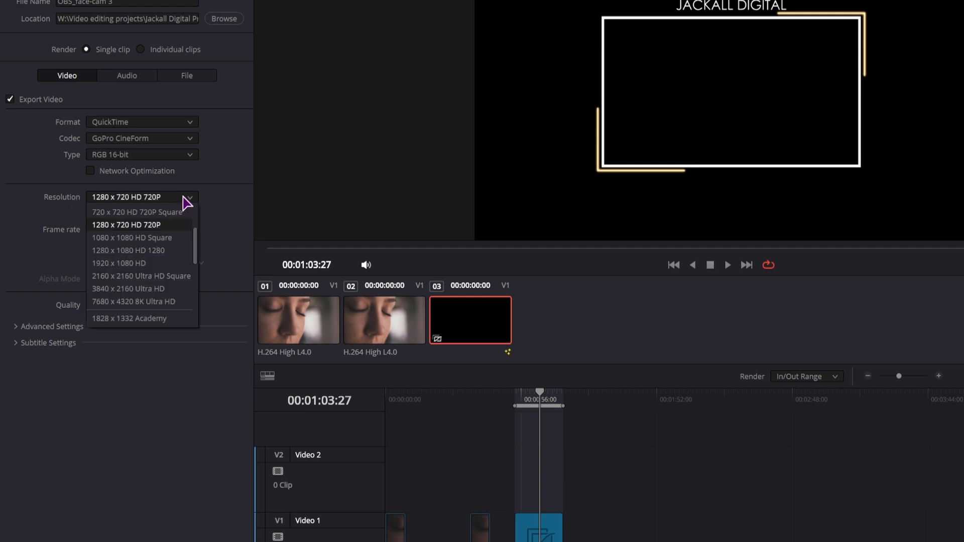
pyautogui.click(223, 201)
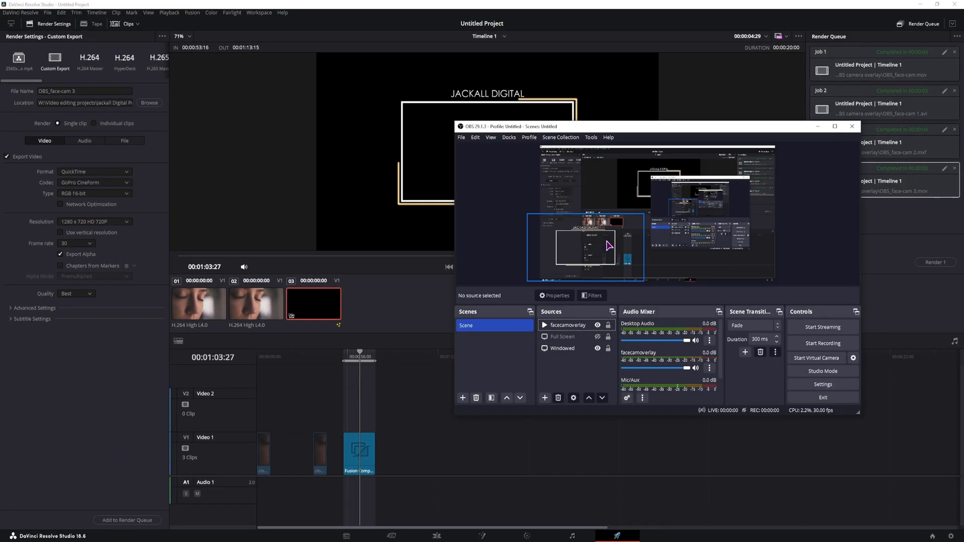
# In OBS, choose OBS_face-cam 3.mov as the local file of the facecamoverlay source and accept its properties.
pyautogui.rightClick(567, 325)
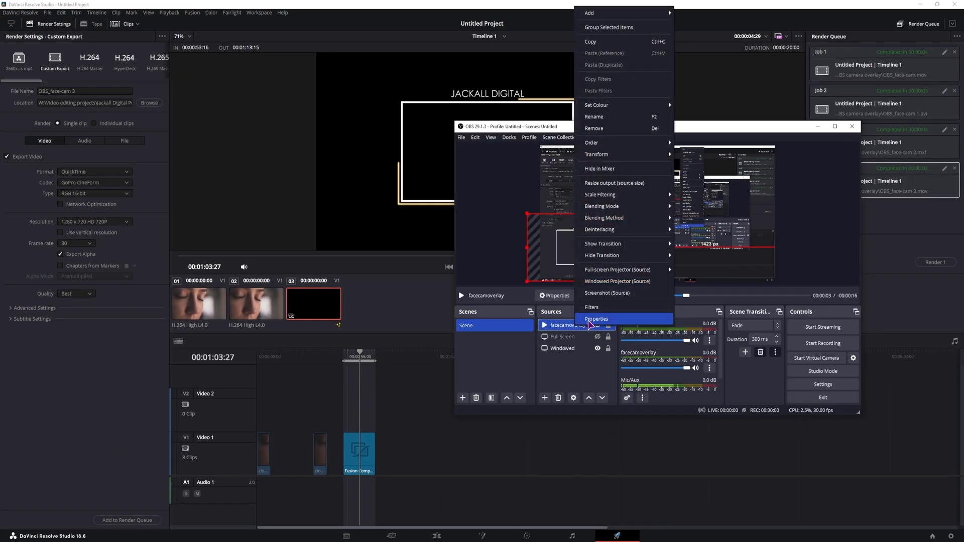
pyautogui.click(592, 324)
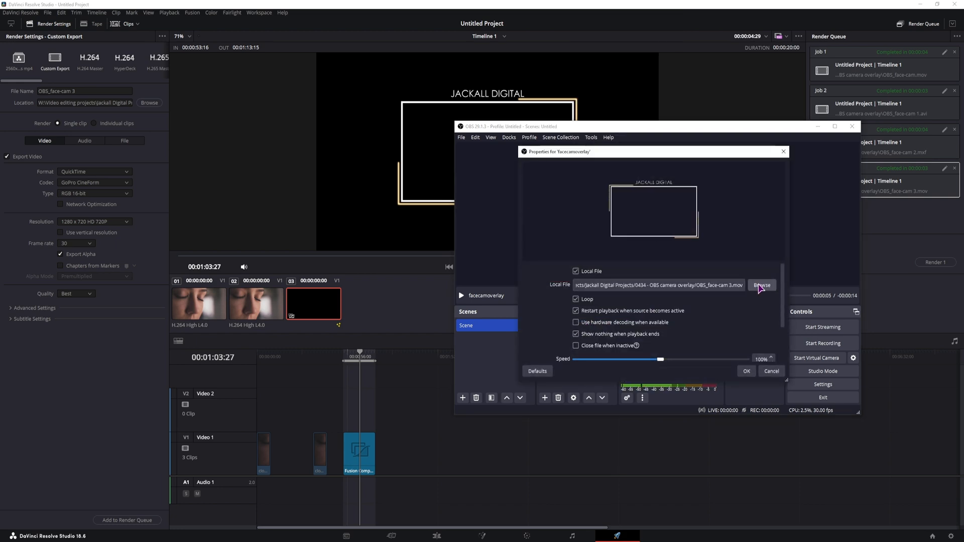
pyautogui.click(759, 287)
pyautogui.click(772, 259)
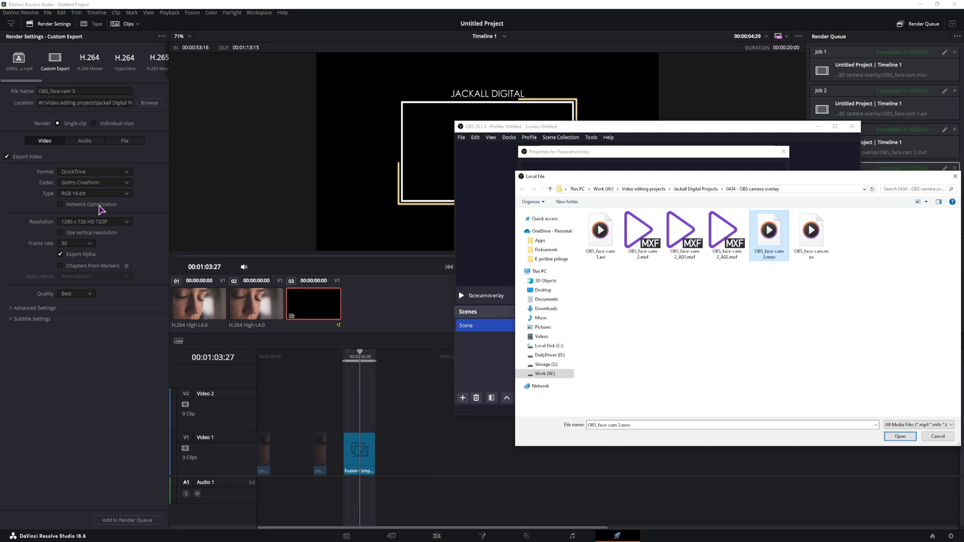
pyautogui.click(900, 436)
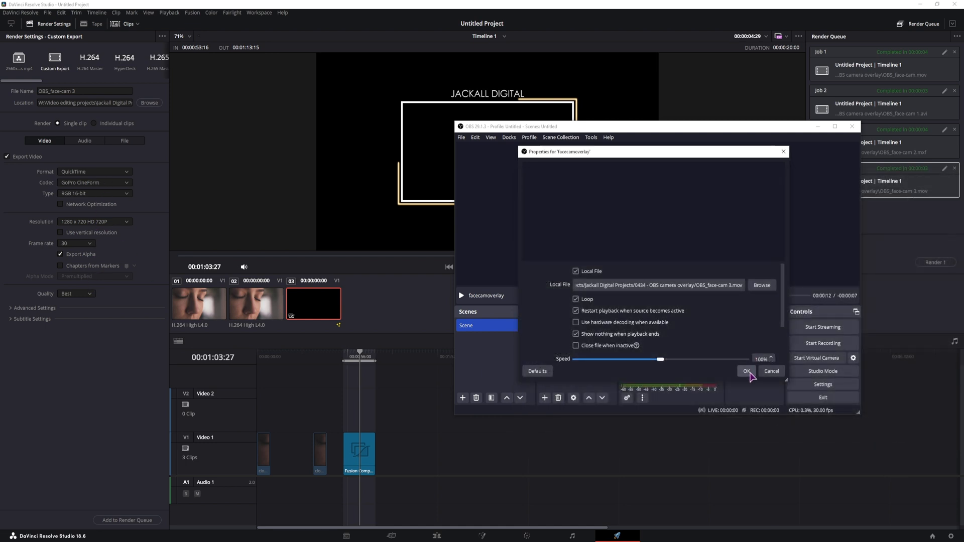
pyautogui.click(748, 371)
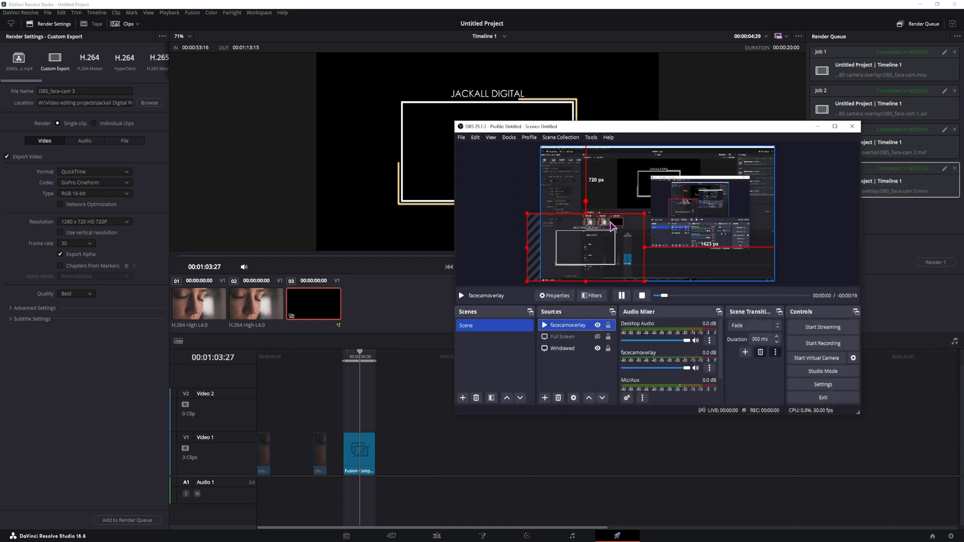
# Move and rescale facecamoverlay in the canvas's lower-left corner, ending about 776 px below the top edge and 1435 px from the right edge.
pyautogui.moveTo(586, 250)
pyautogui.mouseDown()
pyautogui.moveTo(574, 270)
pyautogui.moveTo(585, 267)
pyautogui.mouseUp()
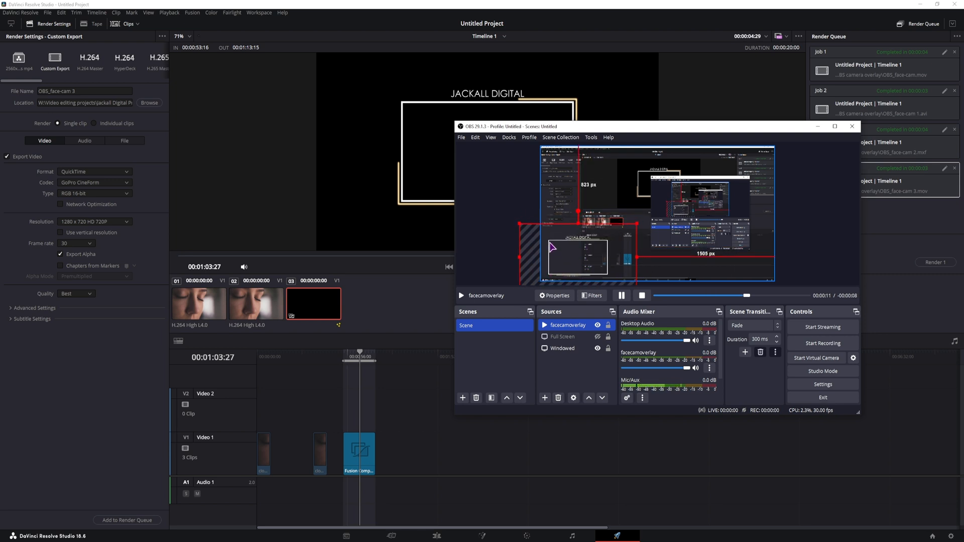
pyautogui.moveTo(580, 260); pyautogui.dragTo(583, 260)
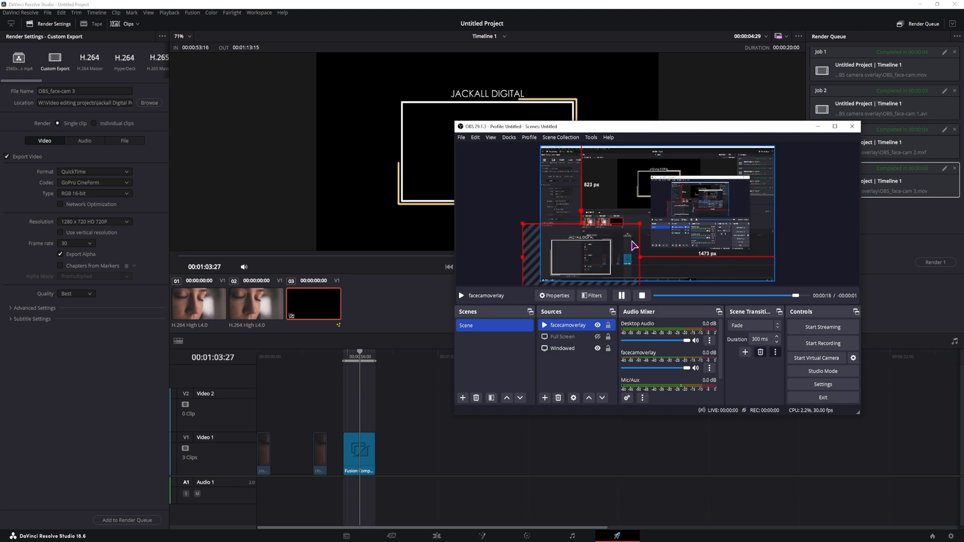
pyautogui.moveTo(639, 223); pyautogui.dragTo(627, 238)
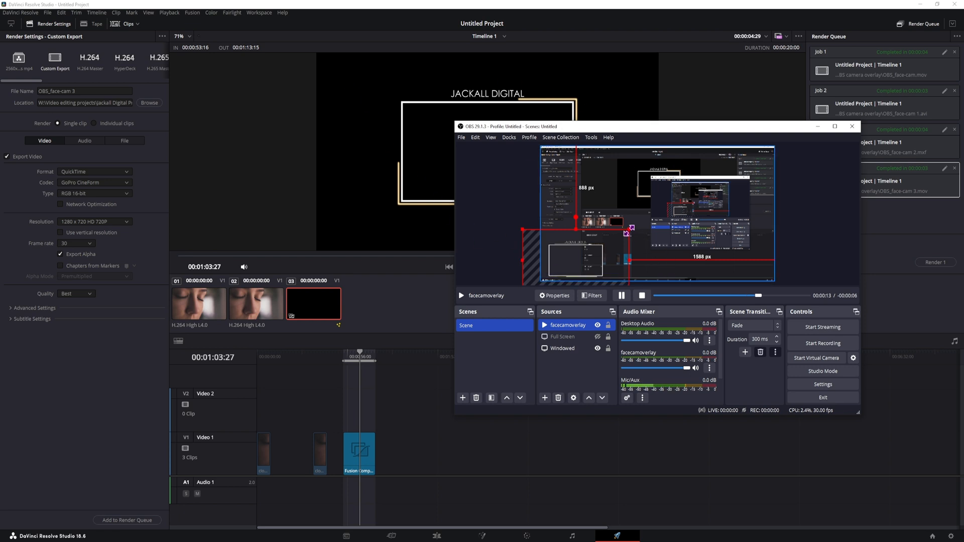
pyautogui.moveTo(629, 230); pyautogui.dragTo(602, 245)
pyautogui.moveTo(567, 273); pyautogui.dragTo(573, 264)
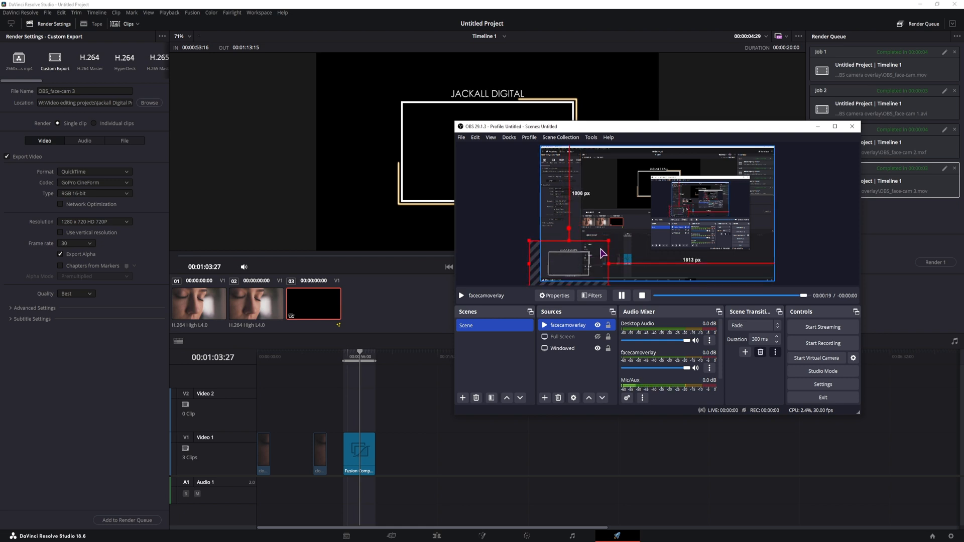
pyautogui.moveTo(608, 240); pyautogui.dragTo(644, 219)
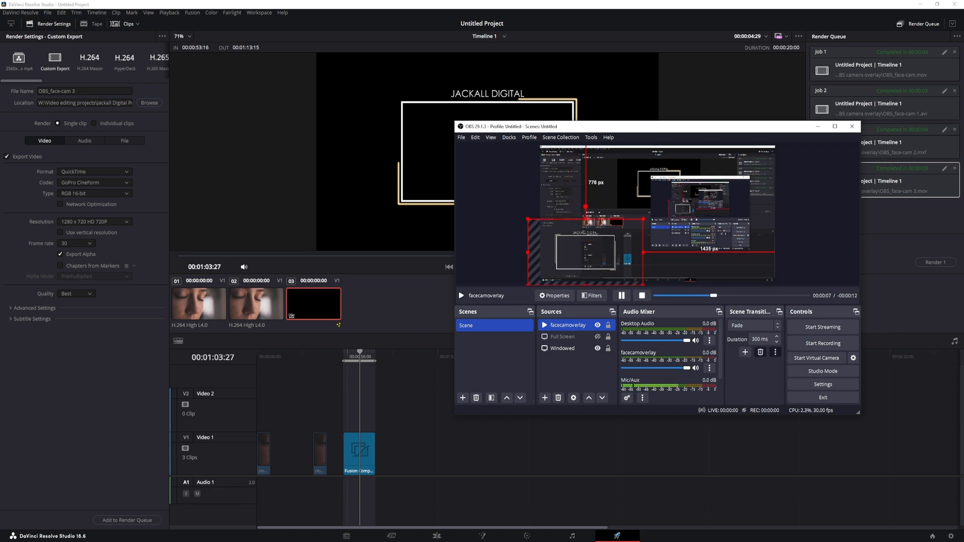
# Switch to the ShareX folder in File Explorer, paste OBS_face-cam 3.mov into it, and maximize that window.
pyautogui.hotkey('alt', 'Tab')
pyautogui.click(572, 290)
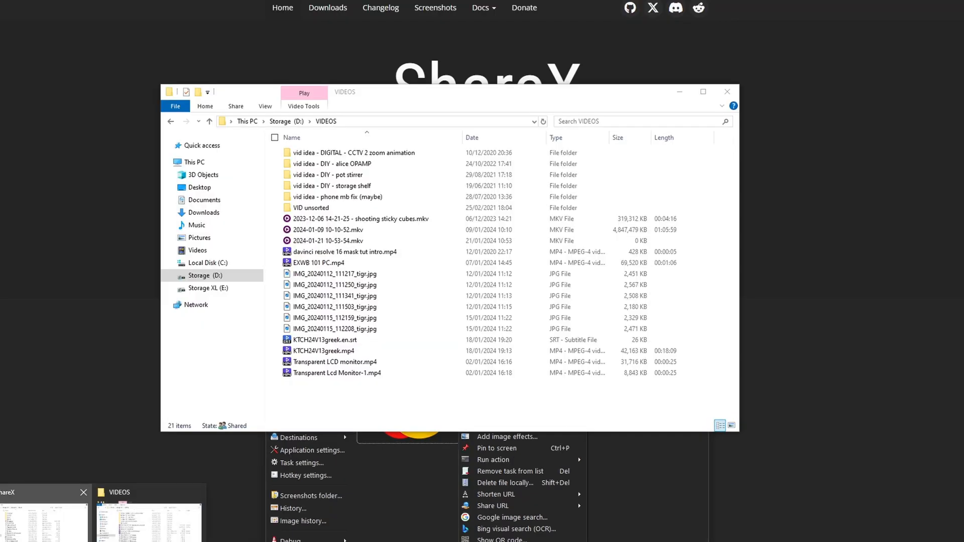
pyautogui.click(44, 520)
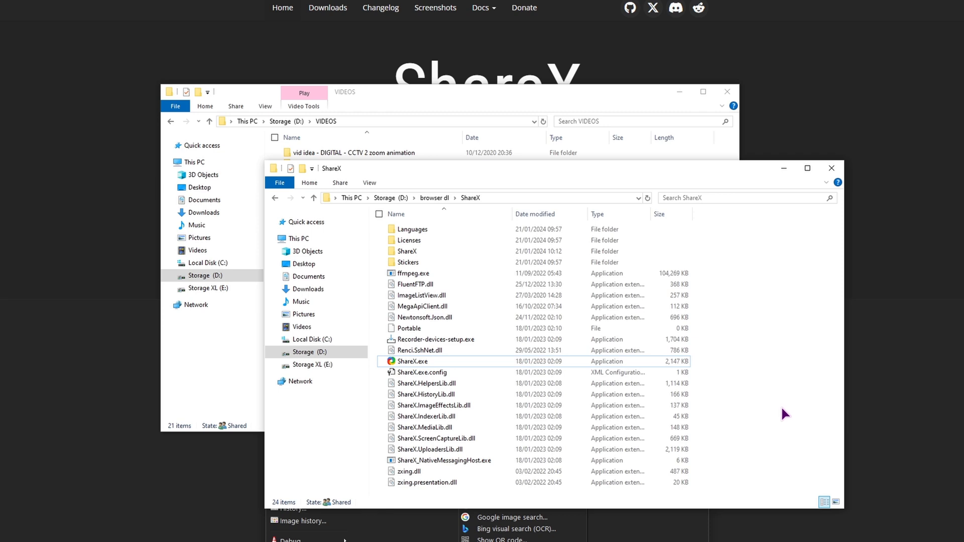
pyautogui.hotkey('ctrl', 'v')
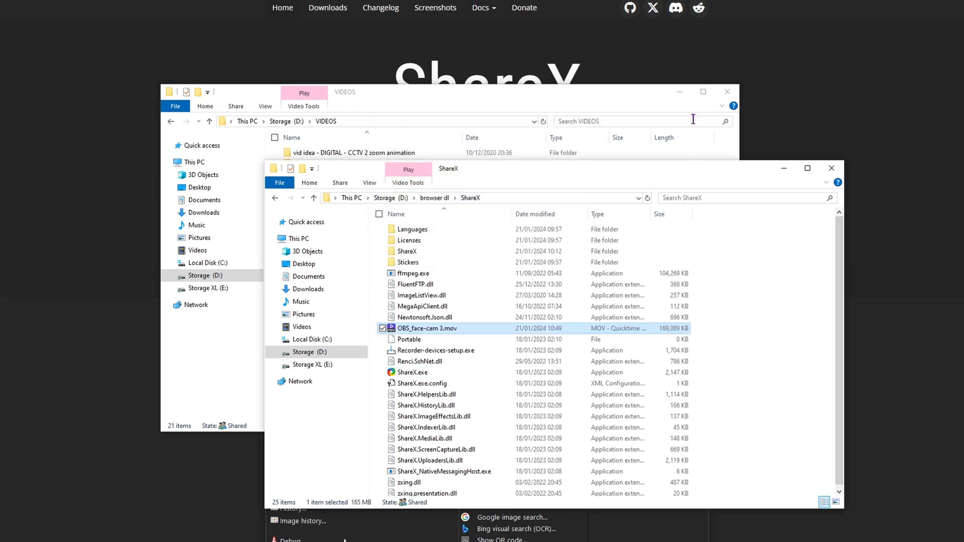
pyautogui.click(680, 91)
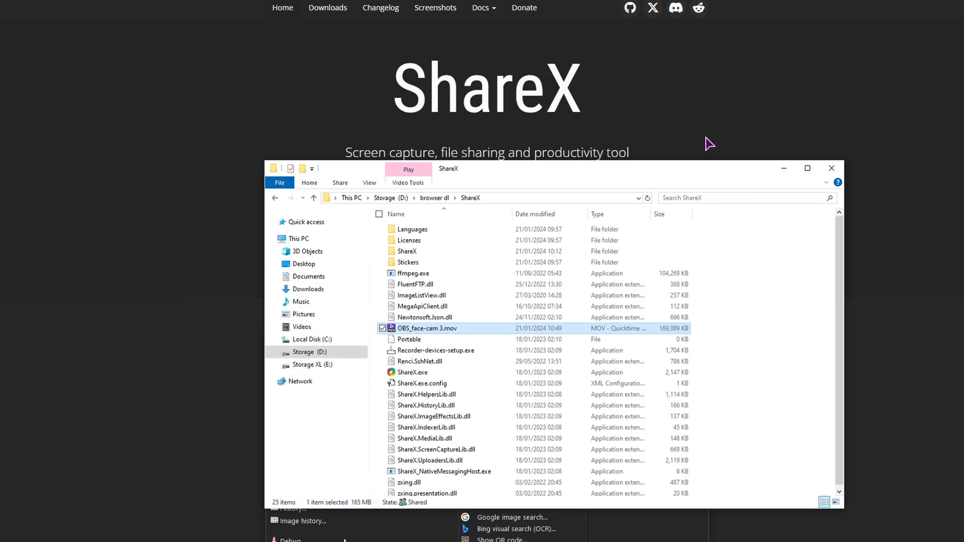
pyautogui.click(802, 169)
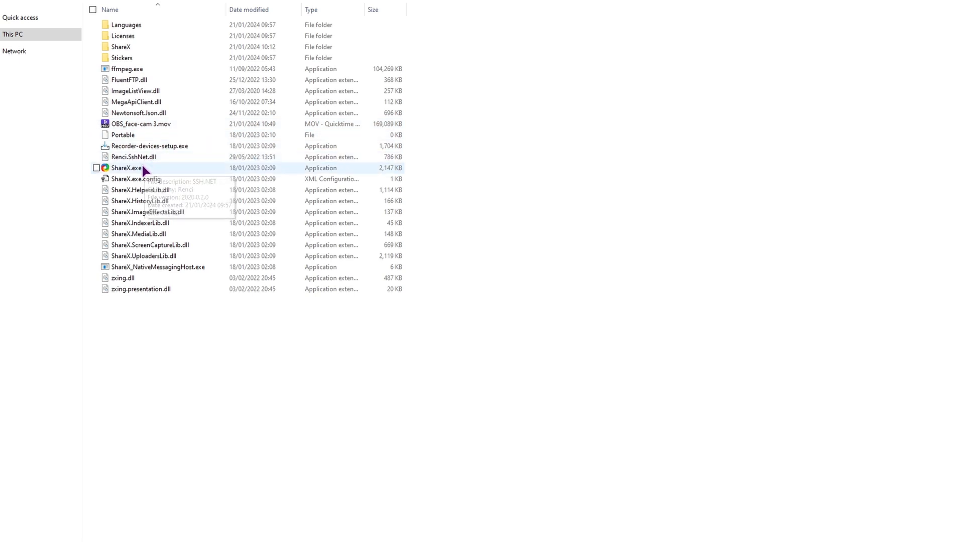
# Launch ShareX.exe from the folder and open its Video converter tool.
pyautogui.click(126, 171)
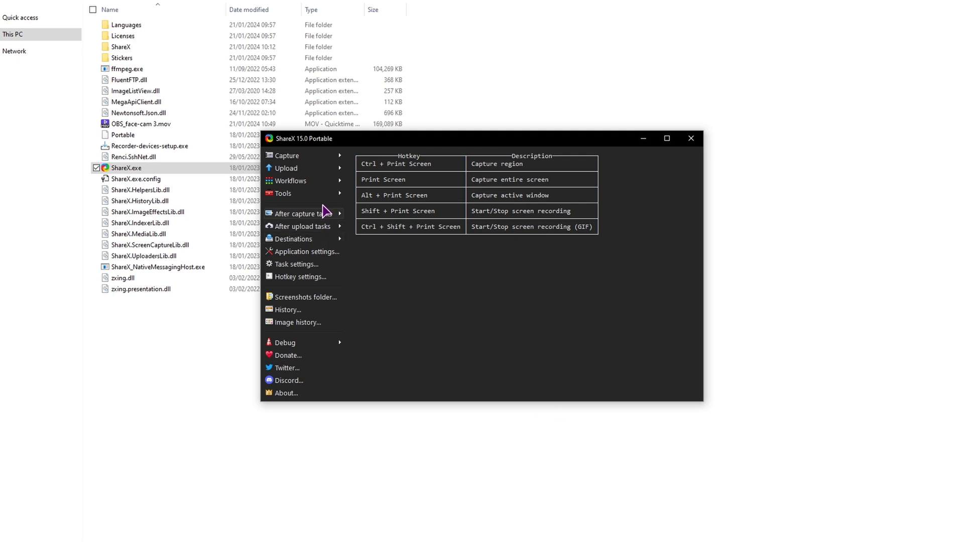
pyautogui.moveTo(321, 191)
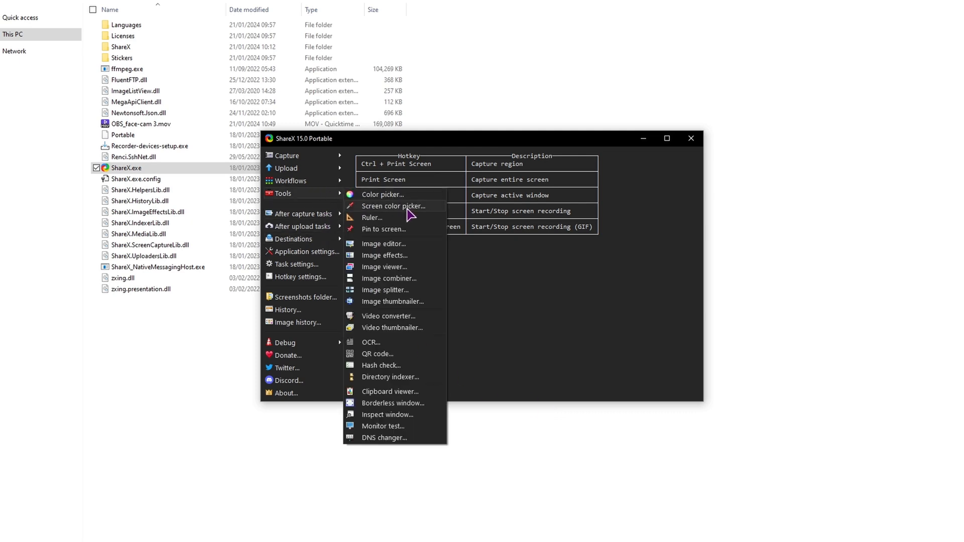
pyautogui.click(403, 320)
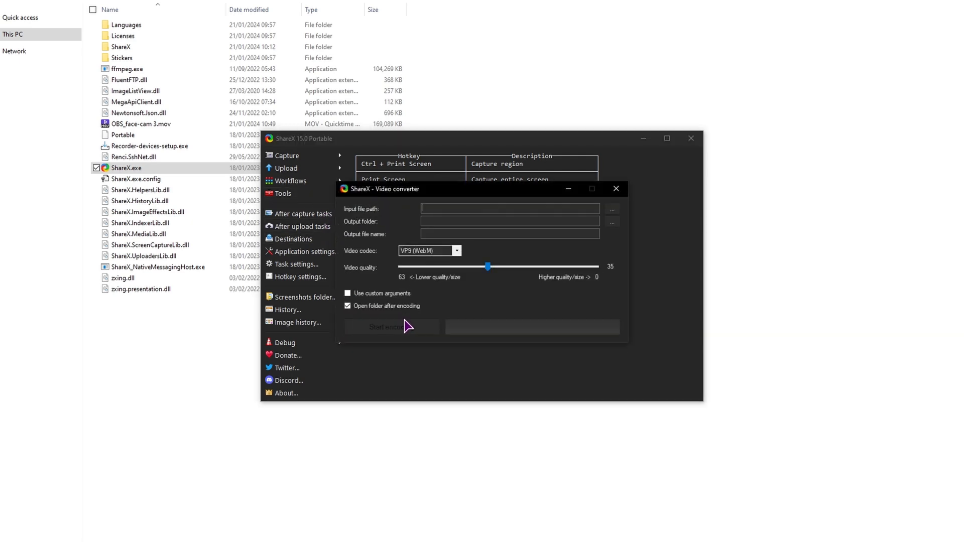
# Load OBS_face-cam 3.mov as the converter's input and encode it with the VP9 (WebM) codec.
pyautogui.click(456, 251)
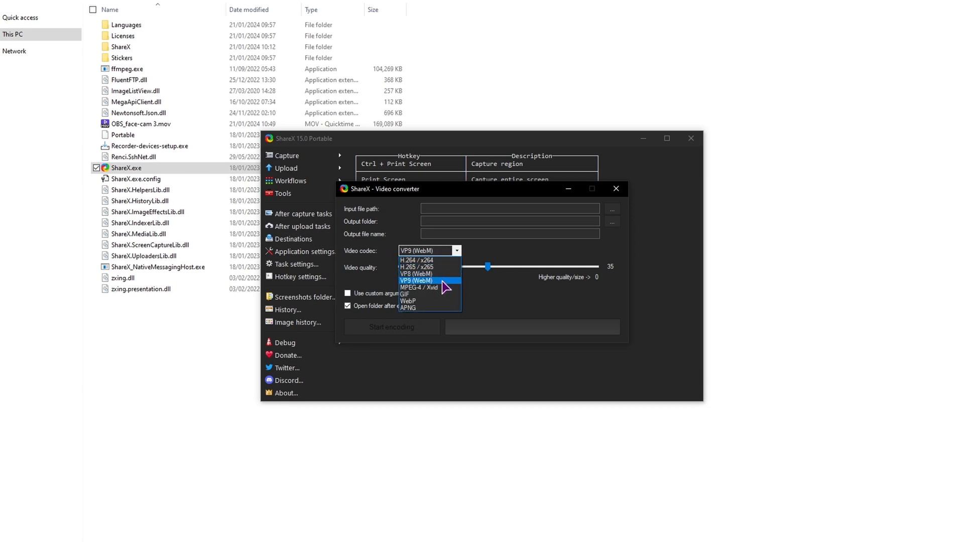
pyautogui.click(424, 282)
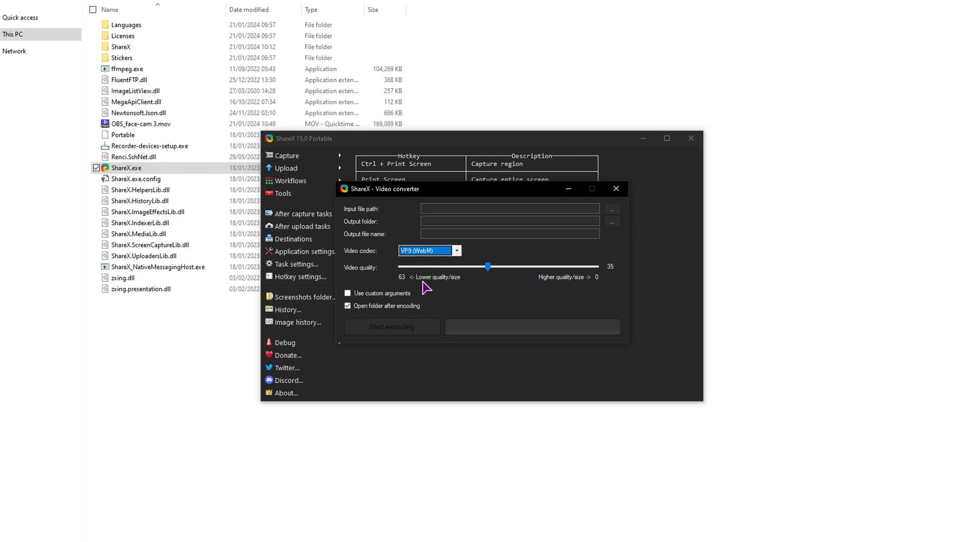
pyautogui.click(612, 209)
pyautogui.click(489, 369)
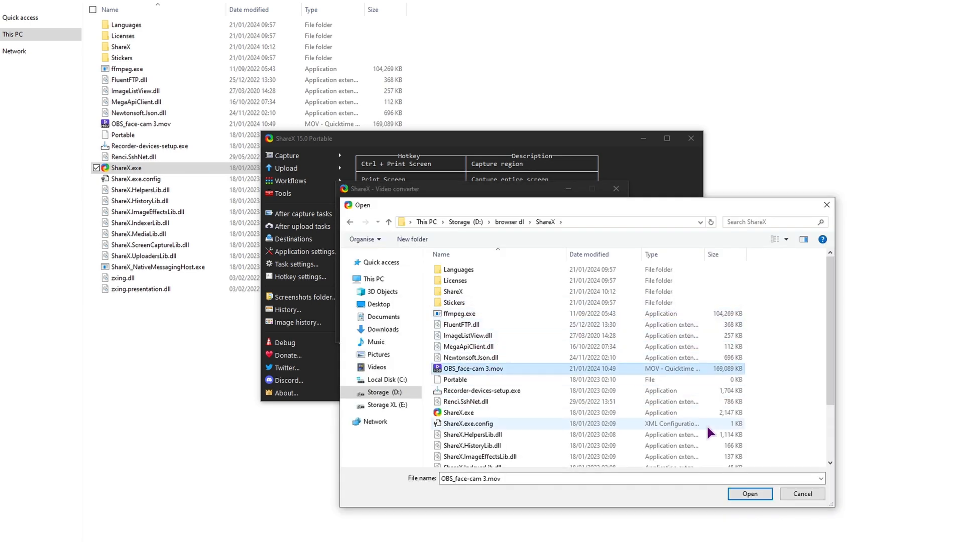
pyautogui.click(751, 494)
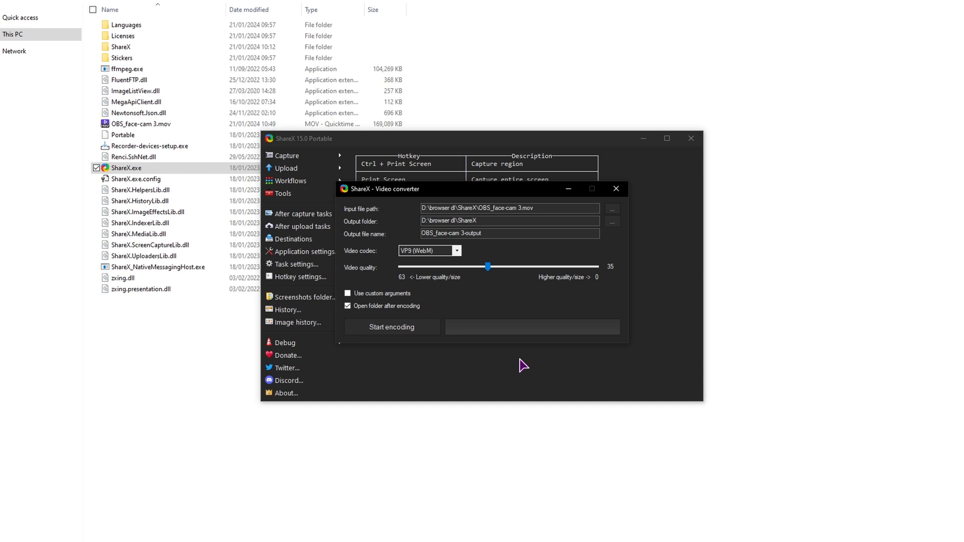
pyautogui.click(405, 332)
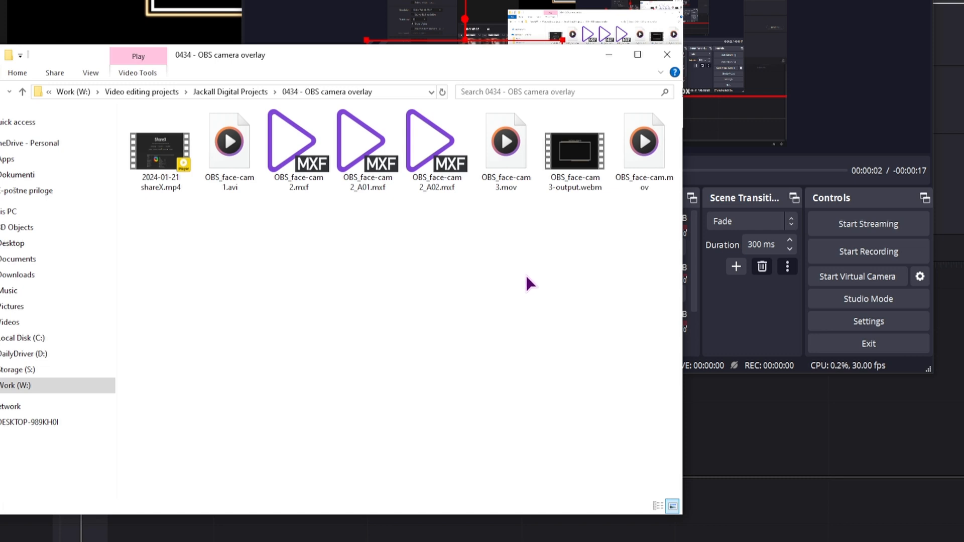
# Check the file sizes of OBS_face-cam 3.mov and OBS_face-cam 3-output.webm, and multiply 165 by 1024 in Calculator.
pyautogui.click(516, 185)
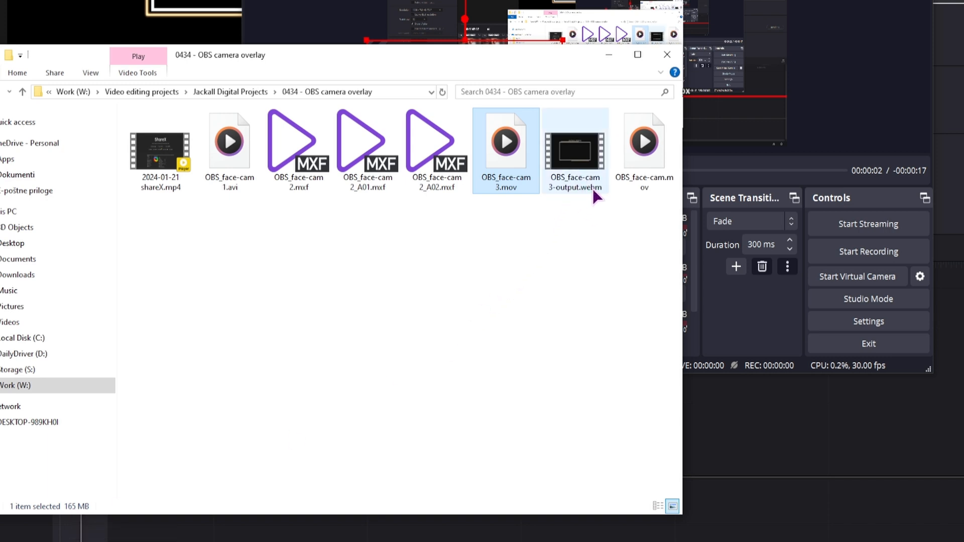
pyautogui.click(584, 162)
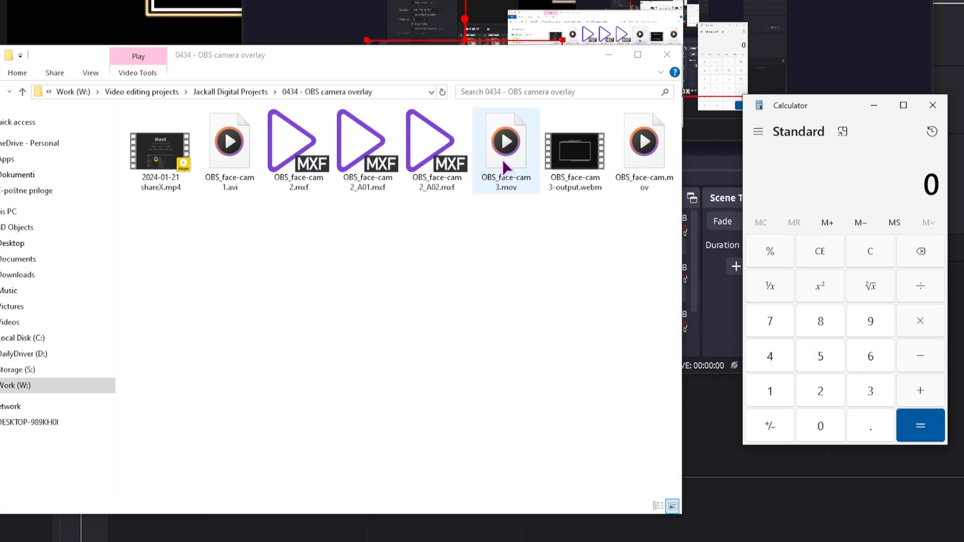
pyautogui.click(769, 397)
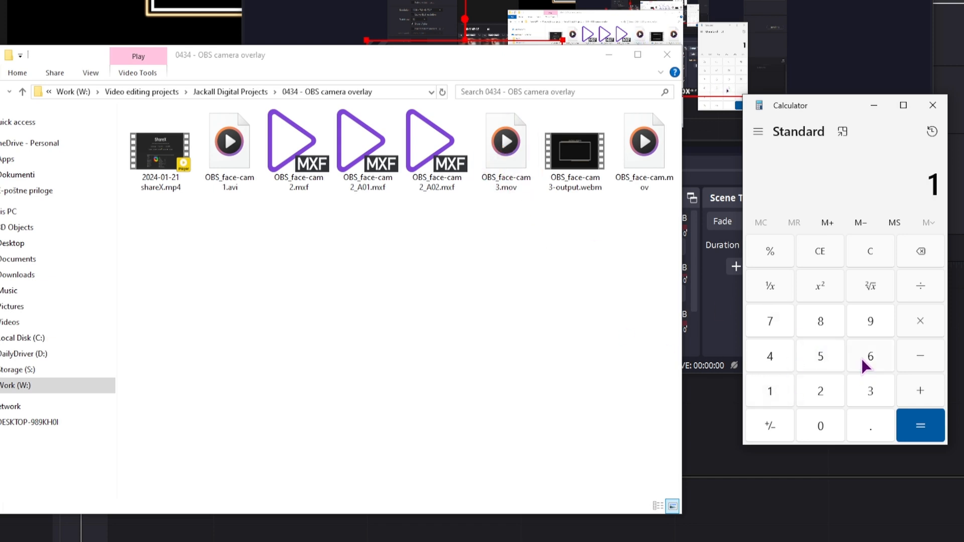
pyautogui.click(863, 363)
pyautogui.click(826, 358)
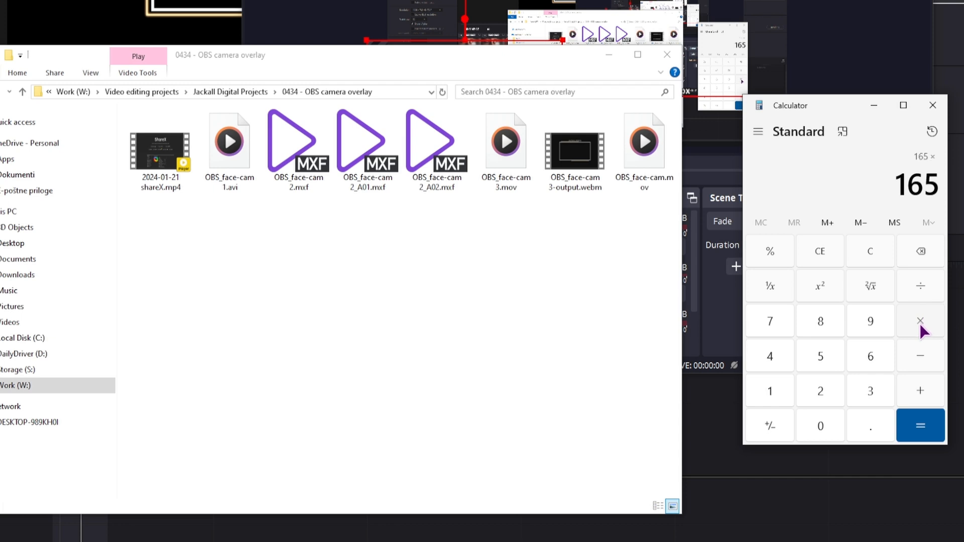
pyautogui.click(772, 394)
pyautogui.click(818, 425)
pyautogui.click(814, 391)
pyautogui.click(780, 360)
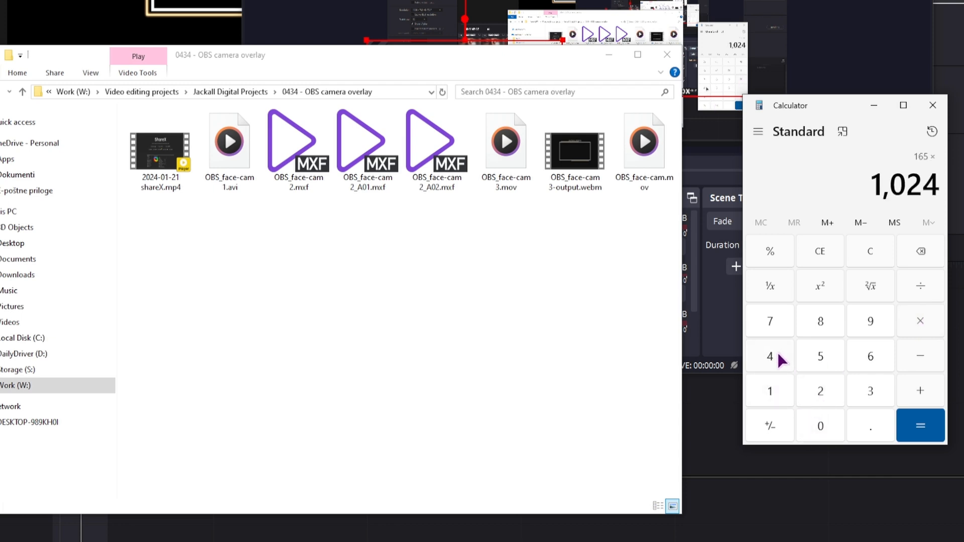
pyautogui.click(918, 426)
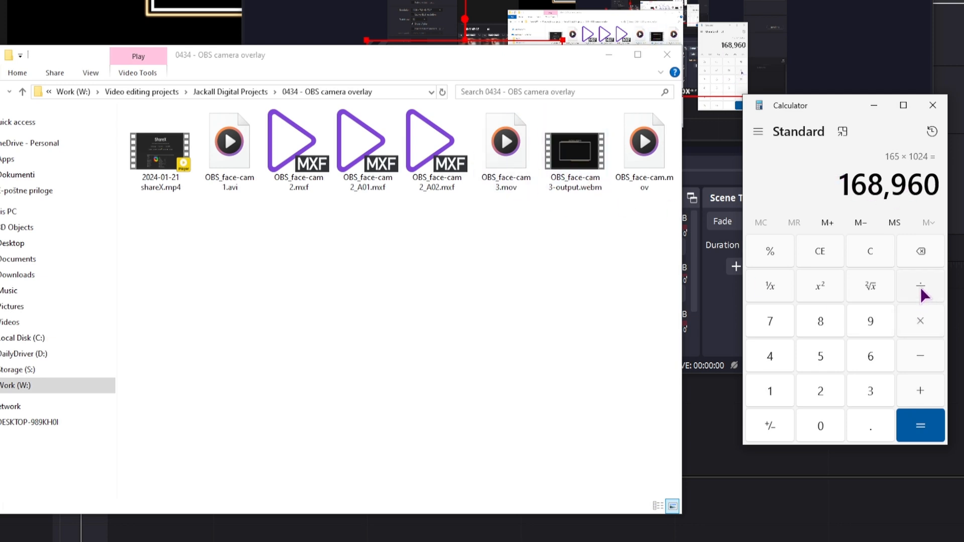
# Divide the converted MOV size by 159 to work out how many times smaller the WebM is.
pyautogui.click(772, 386)
pyautogui.click(825, 357)
pyautogui.click(870, 326)
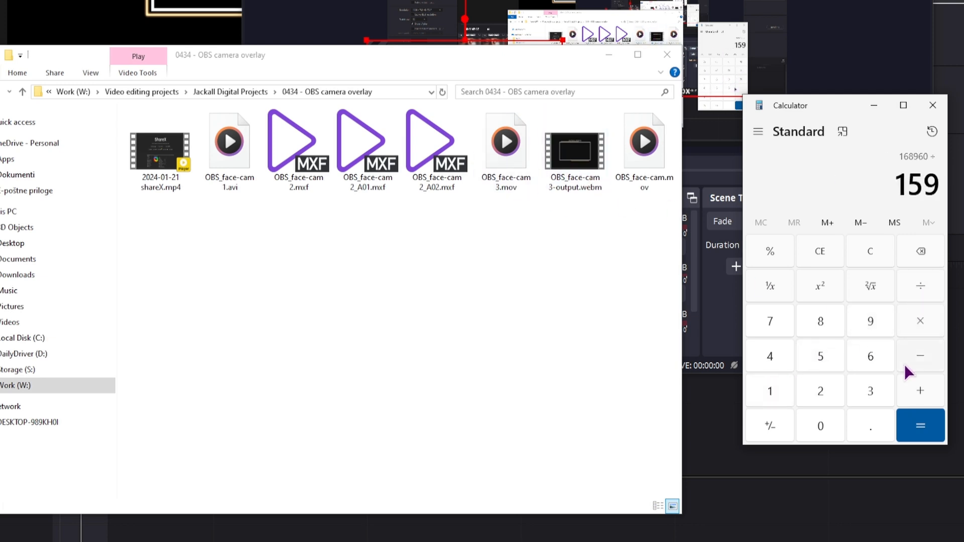
pyautogui.click(924, 429)
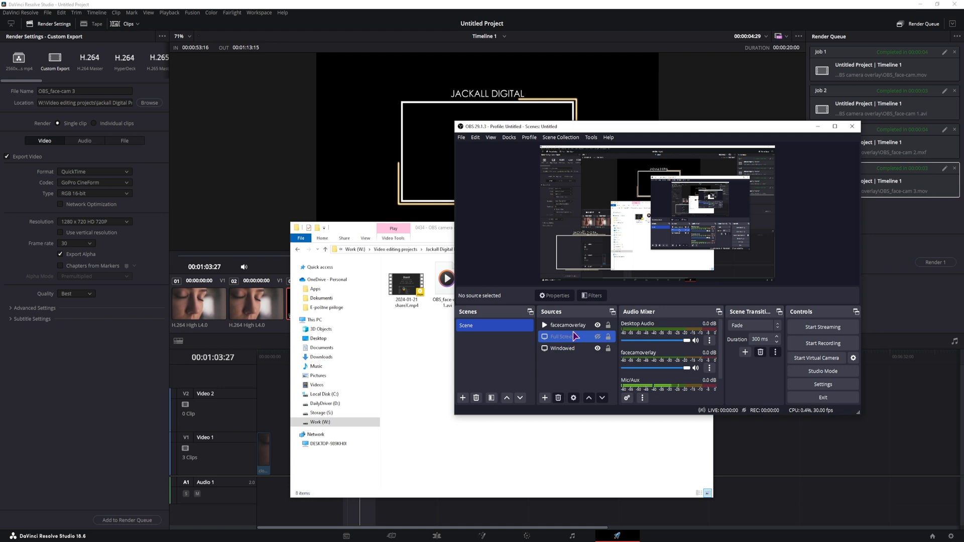
# Switch to OBS and add a looping media source named facecam1 that plays OBS_face-cam 3-output.webm.
pyautogui.click(564, 328)
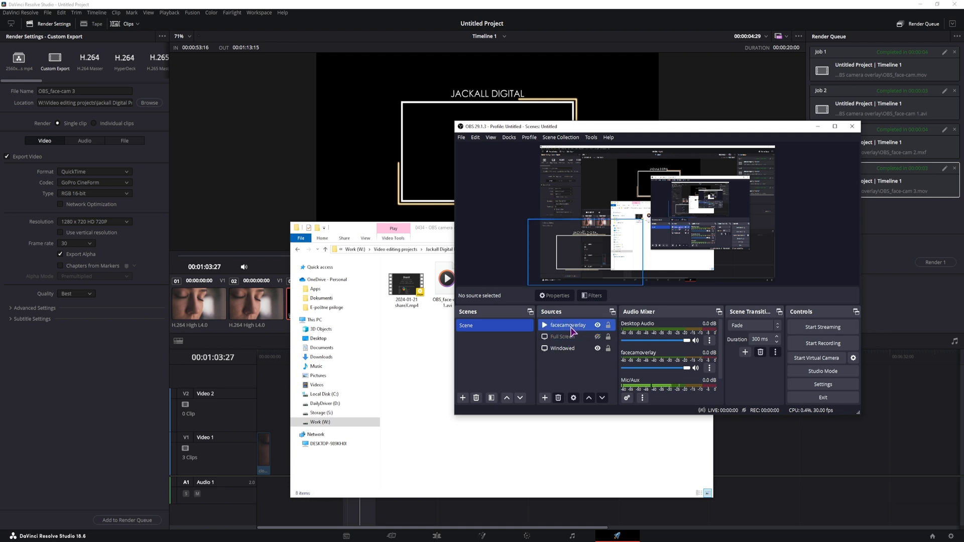
pyautogui.click(569, 376)
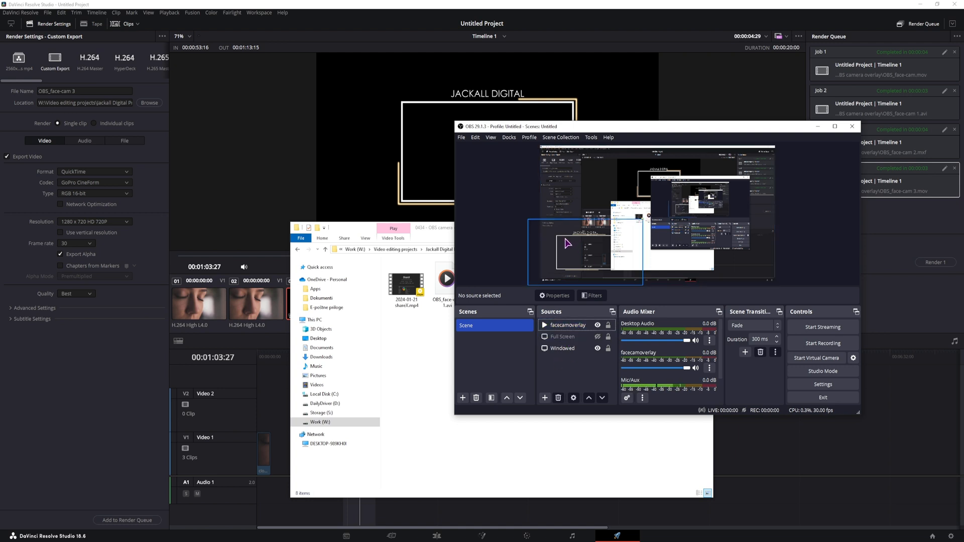
pyautogui.click(567, 327)
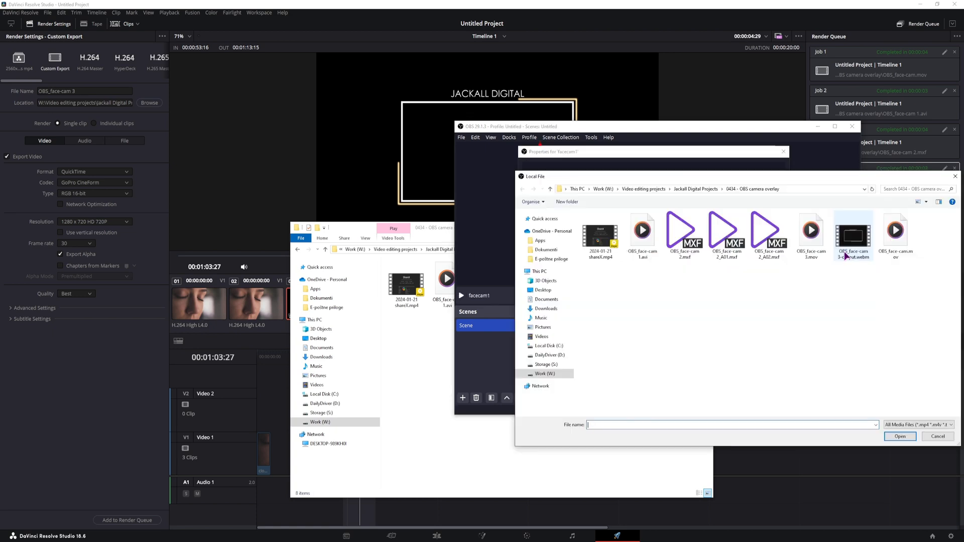
pyautogui.click(848, 236)
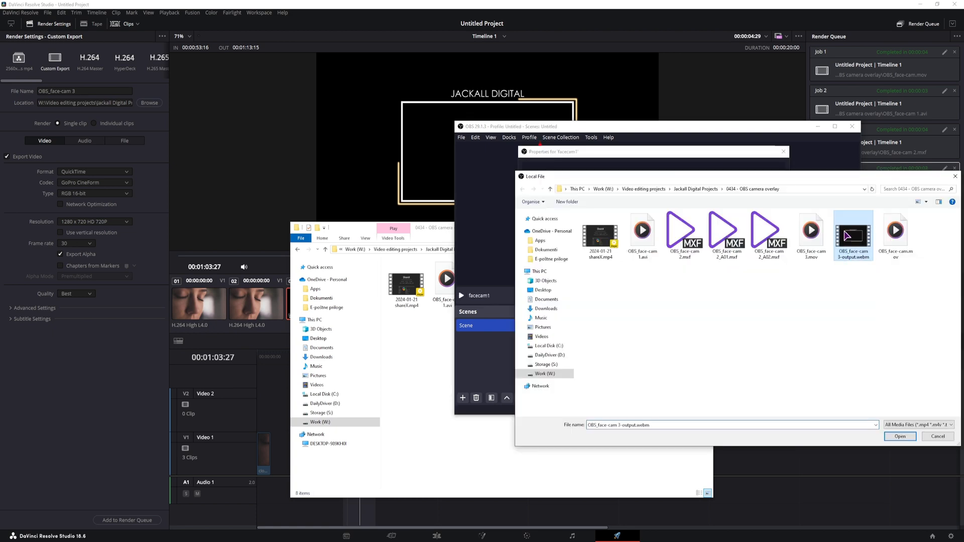
pyautogui.click(900, 437)
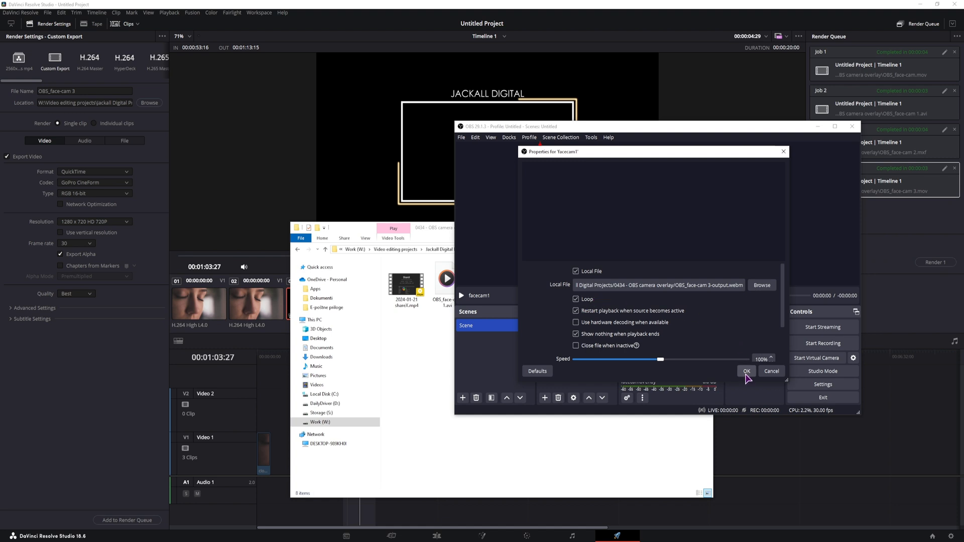
pyautogui.click(747, 372)
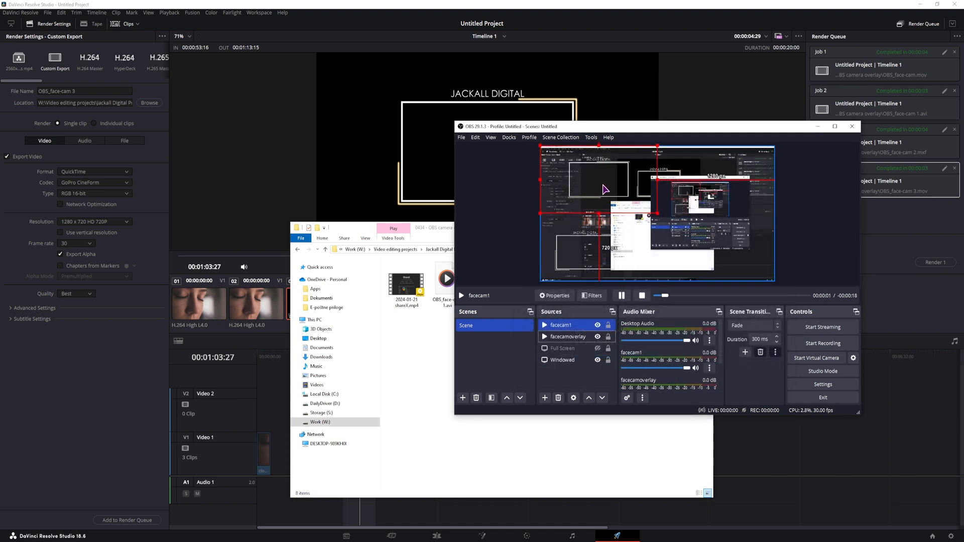
# Move facecam1 to just above the original overlay in the canvas for comparison, and select facecamoverlay.
pyautogui.moveTo(603, 185); pyautogui.dragTo(587, 208)
pyautogui.click(587, 260)
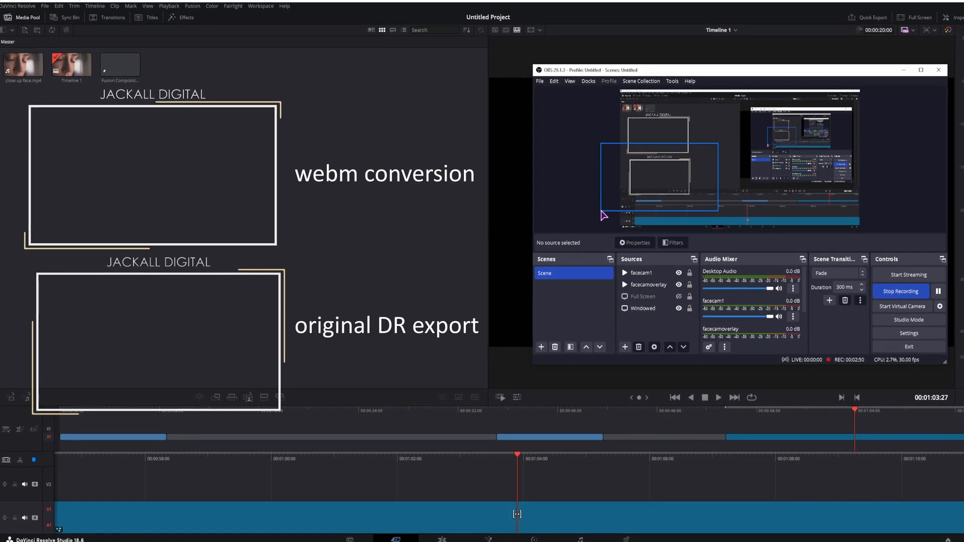
pyautogui.click(603, 211)
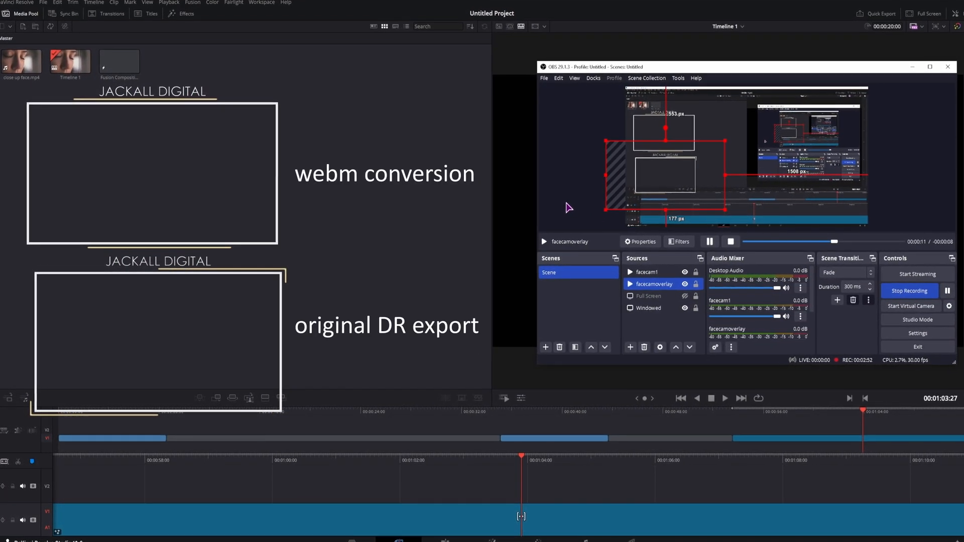